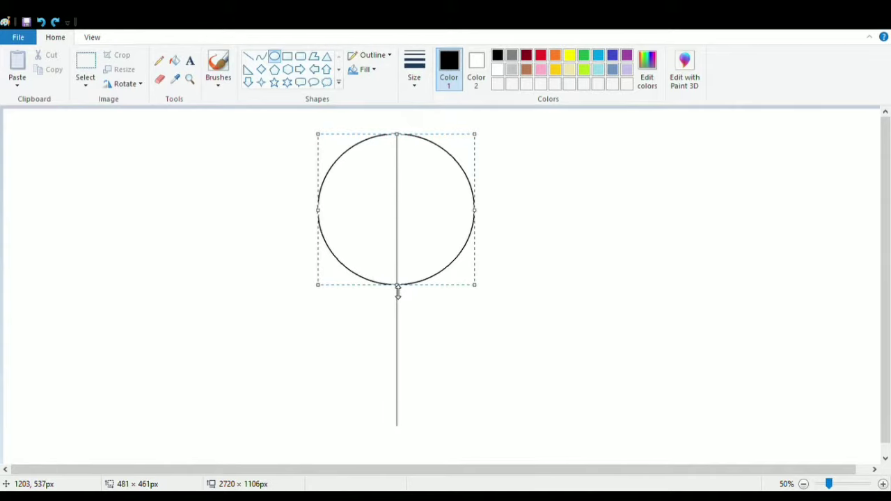
Step: Delete the lower-left quarter of the circle beside the vertical centre line, working at 100% zoom
left_click(573, 218)
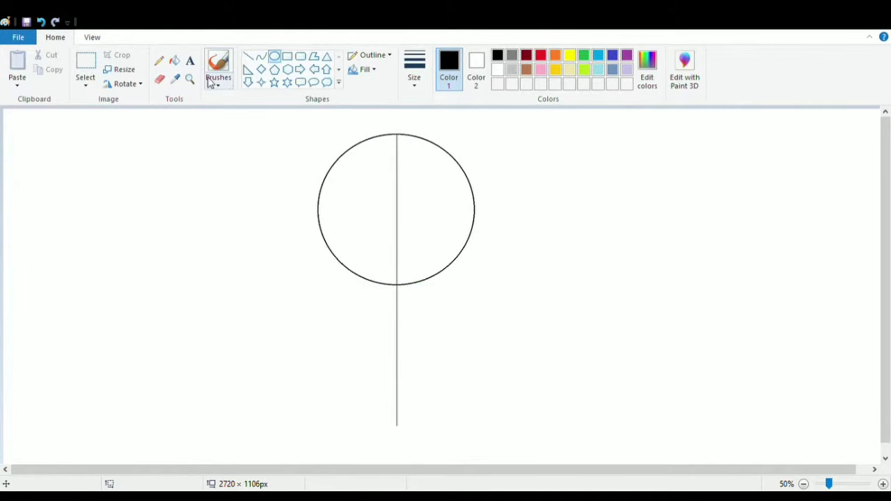
left_click(92, 37)
left_click(17, 68)
left_click_drag(400, 470, 549, 470)
left_click(57, 37)
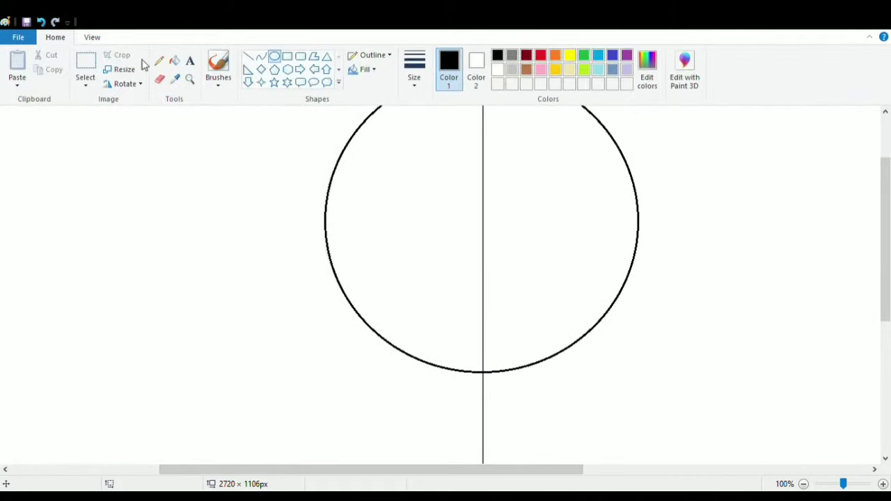
left_click(86, 69)
left_click_drag(296, 225, 487, 425)
key("Delete")
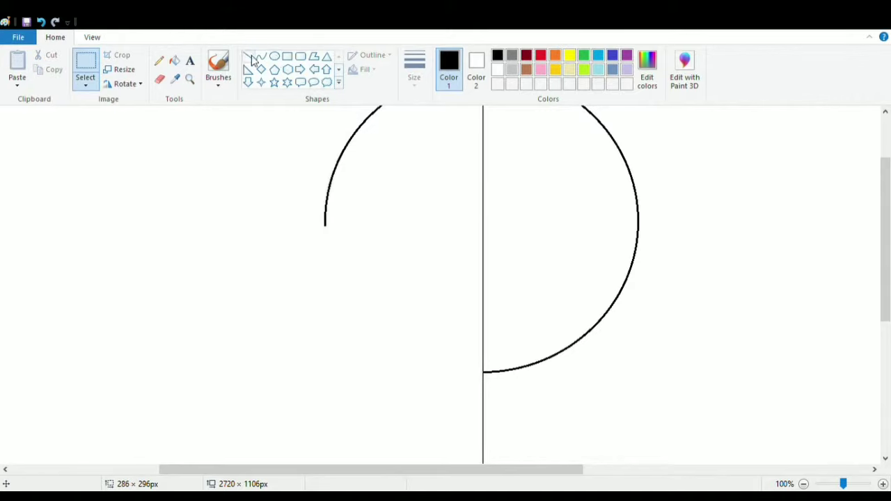
left_click(260, 57)
left_click_drag(325, 224, 348, 344)
scroll(473, 279, "up", 3)
scroll(467, 279, "down", 3)
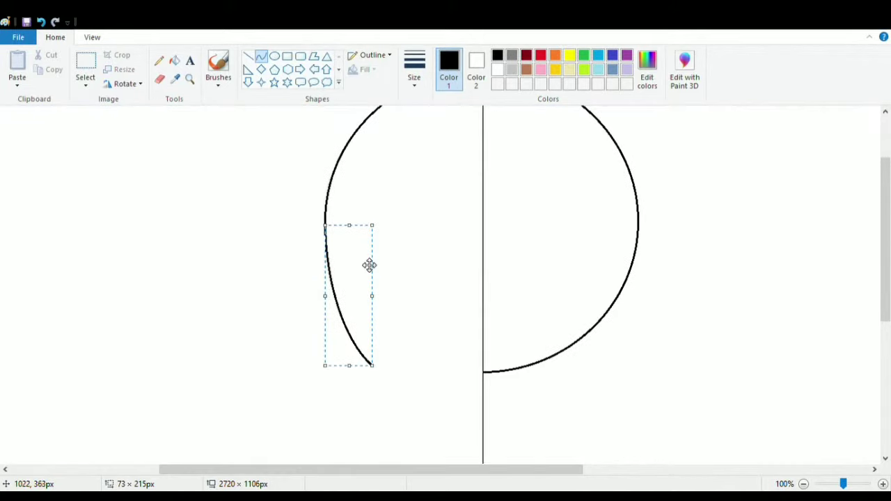
left_click(433, 260)
scroll(459, 293, "up", 3)
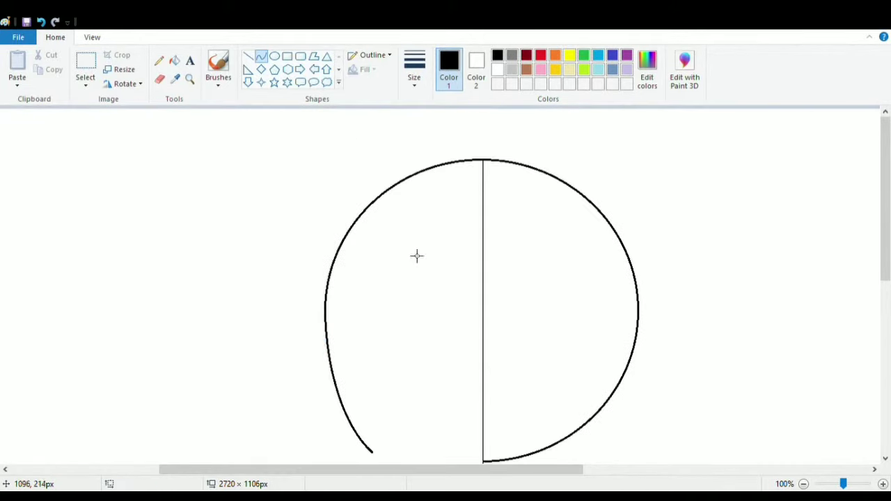
key("ctrl+z")
Step: Draw a curve that continues the circle's open left end downward and inward, stopping short of the centre line
scroll(237, 229, "down", 3)
left_click_drag(331, 231, 359, 315)
left_click(433, 291)
scroll(435, 290, "up", 3)
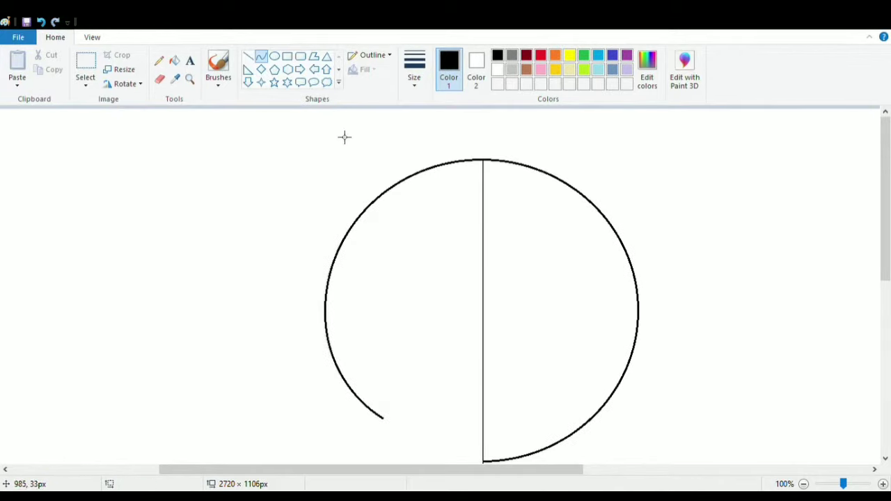
Step: Draw an eye oval about 93 × 104 px in the upper head, touching the centre line on its left side
left_click_drag(419, 188, 439, 223)
left_click(41, 21)
left_click(275, 57)
left_click_drag(425, 193, 487, 263)
left_click_drag(431, 220, 429, 230)
left_click_drag(452, 265, 452, 266)
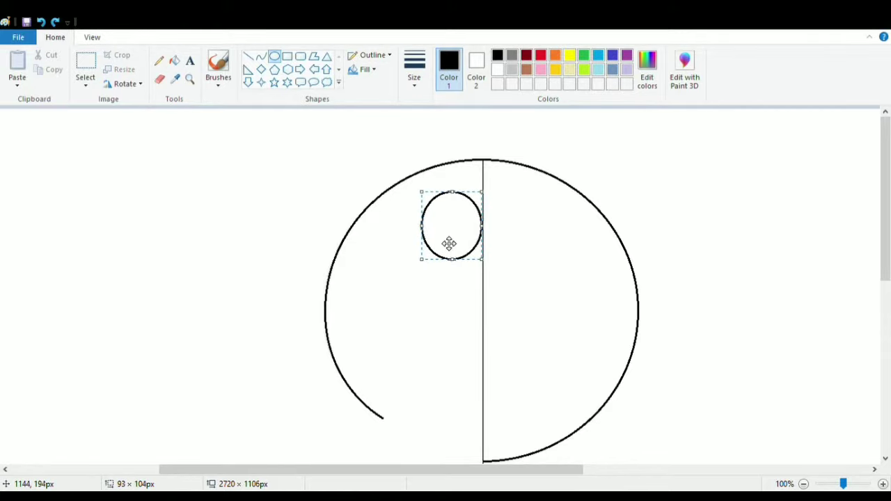
left_click(530, 243)
left_click(260, 55)
left_click_drag(421, 227, 397, 423)
left_click_drag(380, 320, 387, 292)
left_click(42, 23)
Step: Draw the inner face outline as an outward-bulging curve from the eye's left edge to near the head outline's lower end
left_click_drag(423, 229, 399, 423)
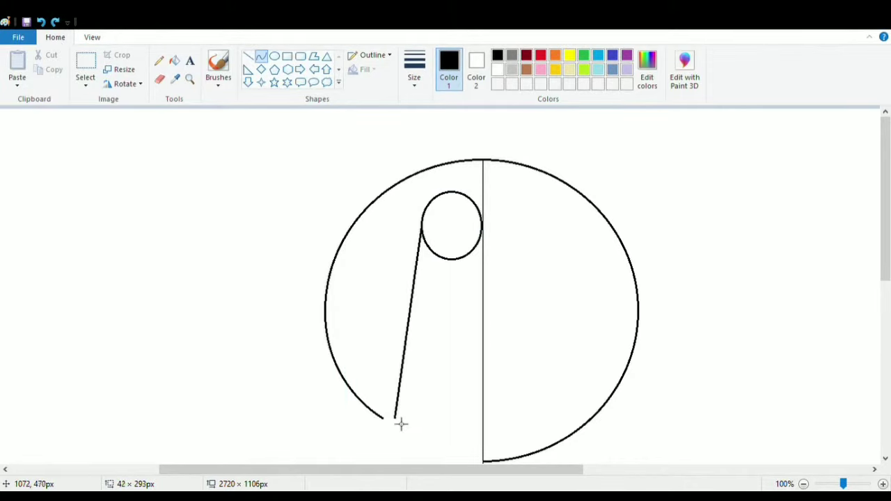
left_click_drag(411, 326, 344, 366)
left_click(383, 227)
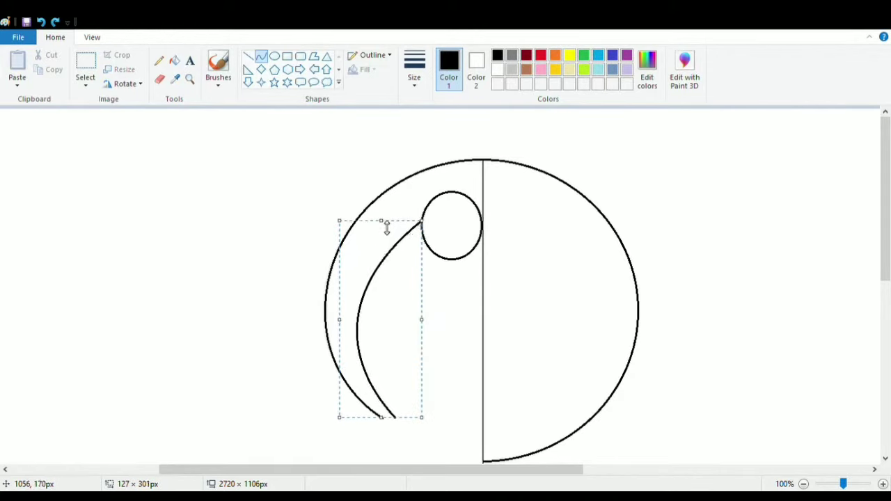
left_click(317, 176)
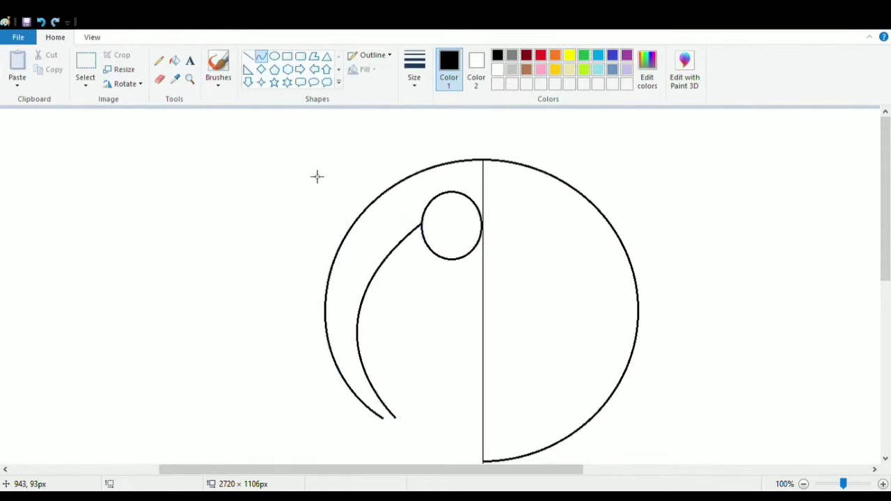
Step: Draw a small oval pupil inside the eye and a short vertical line on the centre line below it
mouse_move(458, 212)
left_mouse_down()
mouse_move(479, 241)
mouse_move(463, 232)
mouse_move(449, 238)
mouse_move(475, 241)
mouse_move(460, 228)
left_mouse_up()
left_click(534, 243)
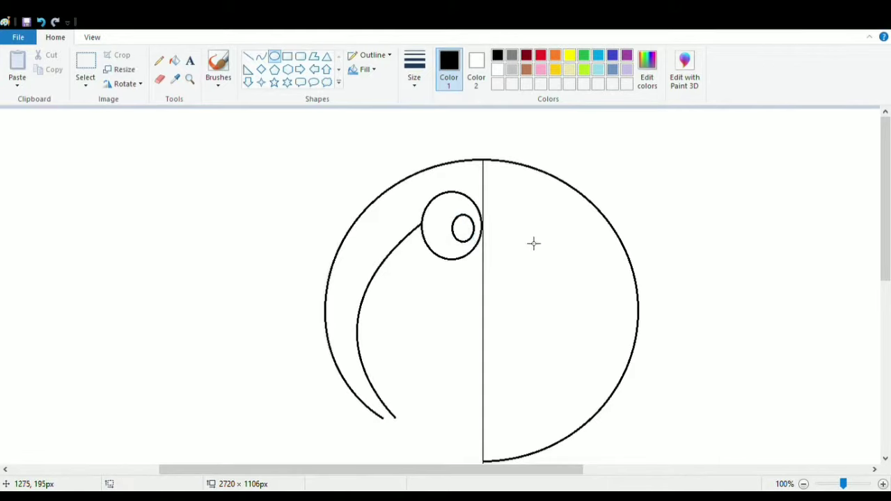
left_click(249, 57)
left_click_drag(488, 292, 489, 338)
Step: Draw the left half of the mouth as a sagging curve about 135 × 52 px ending at the vertical line's foot
left_click(261, 57)
left_click_drag(410, 341, 472, 352)
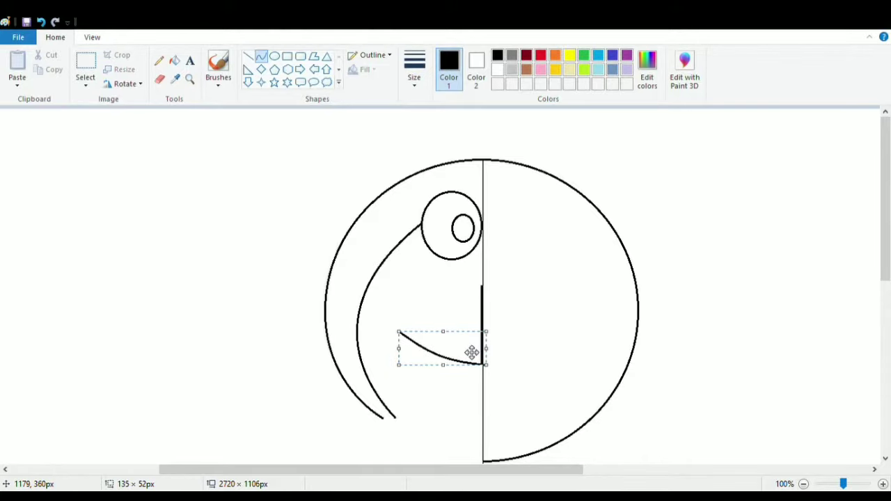
left_click(518, 322)
Step: Draw three straight whiskers fanning out to the left between the eye and the mouth
left_click(250, 57)
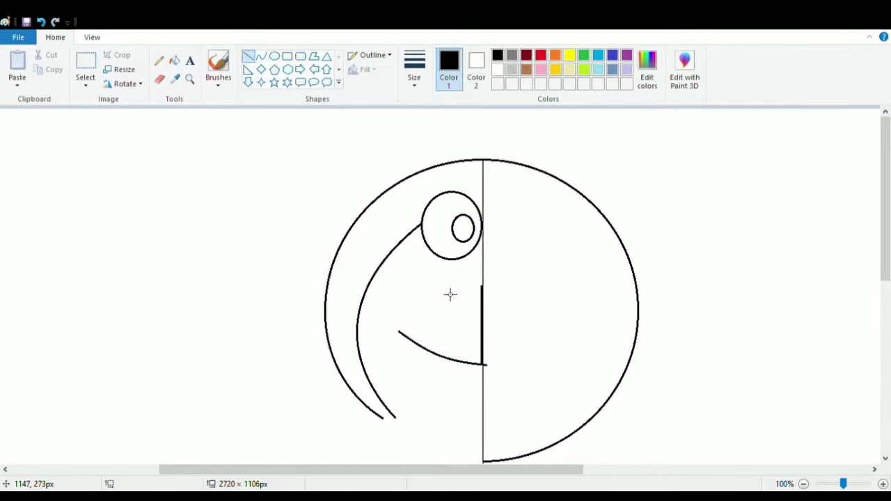
mouse_move(449, 285)
left_mouse_down()
mouse_move(387, 280)
mouse_move(385, 269)
left_mouse_up()
left_click_drag(449, 296, 386, 298)
left_click_drag(449, 307, 387, 332)
left_click(565, 325)
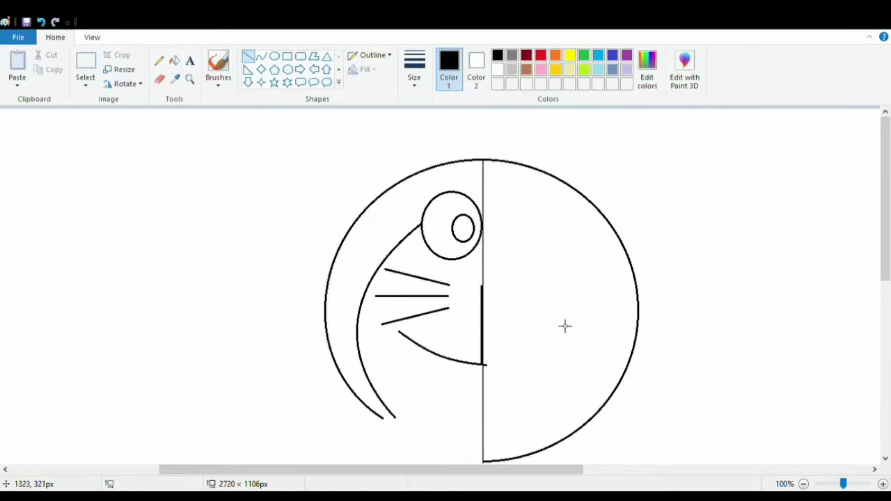
Step: Draw a thin rounded-rectangle collar across the centre line, directly below the open ends of the head and face curves
left_click(274, 56)
scroll(359, 241, "down", 5)
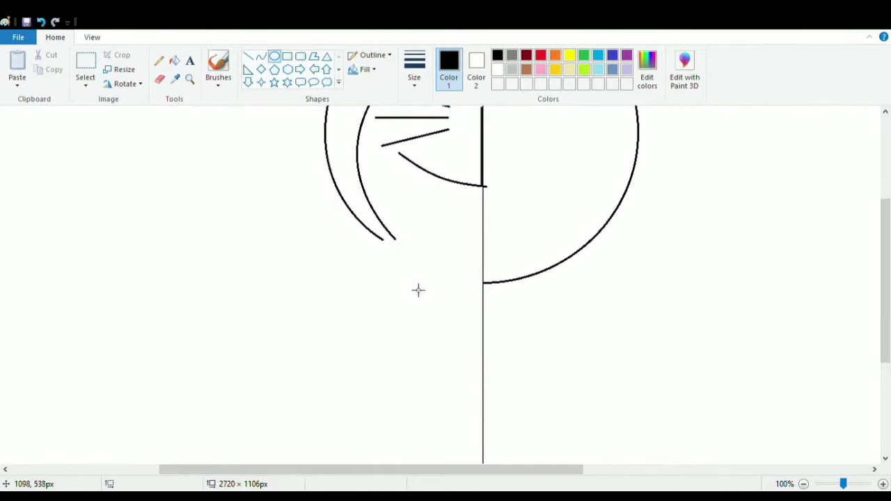
left_click(300, 59)
left_click_drag(381, 242, 581, 266)
scroll(720, 351, "up", 1)
scroll(720, 350, "down", 1)
left_click(720, 350)
Step: Delete the half of the head and collar lying to the right of the centre line
scroll(364, 232, "up", 2)
left_click(86, 66)
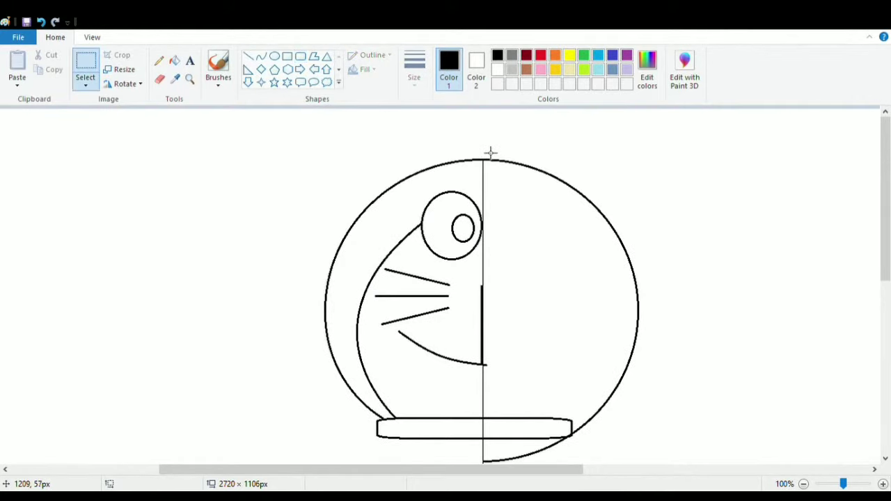
mouse_move(490, 153)
left_mouse_down()
mouse_move(648, 472)
mouse_move(673, 473)
left_mouse_up()
key("Delete")
Step: Draw the outer arm as an outward-bulging curve from the collar's left end down to the left
scroll(494, 306, "down", 5)
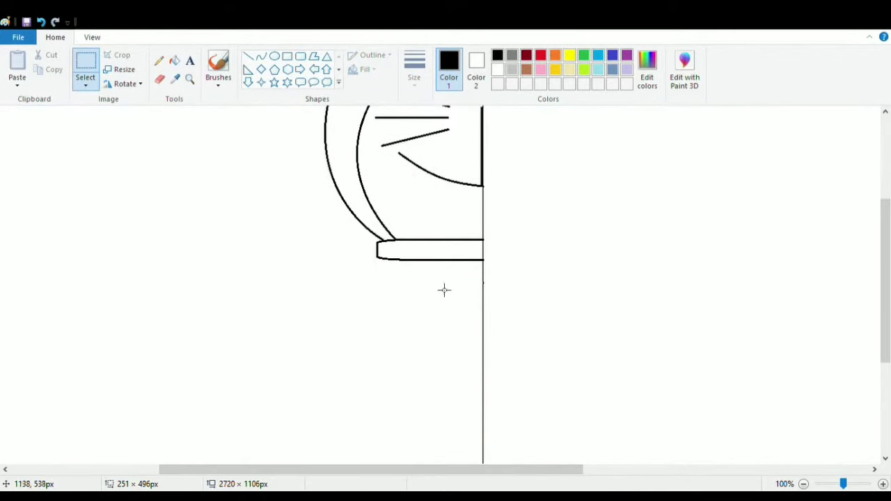
left_click(261, 56)
left_click_drag(379, 257, 312, 372)
left_click_drag(345, 314, 322, 346)
left_click_drag(313, 313, 309, 316)
Step: Draw a long, slightly bowed curve down the left side of the body, inside the arm curve
scroll(459, 314, "down", 3)
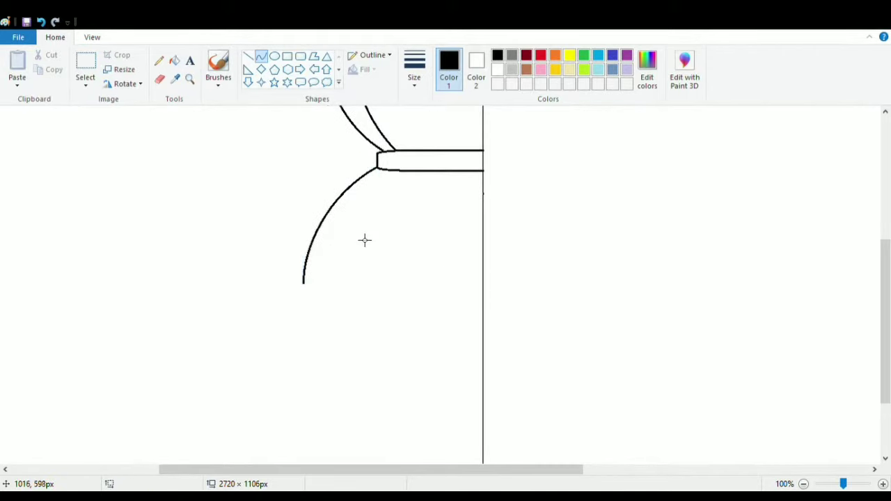
left_click_drag(365, 227, 343, 365)
left_click_drag(409, 347, 409, 350)
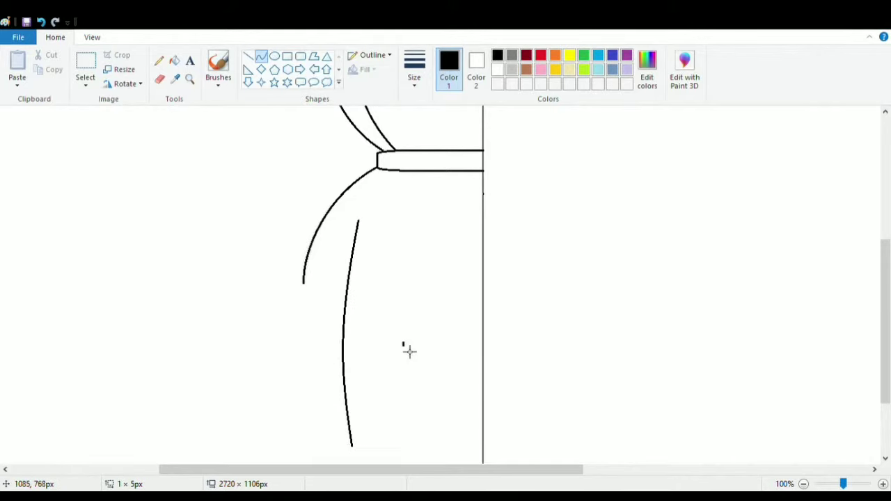
Step: Draw a hand circle about 83 × 84 px at the arm's lower end and erase the stray mark on the body
left_click(274, 56)
left_click_drag(300, 290, 350, 341)
mouse_move(346, 331)
left_mouse_down()
mouse_move(350, 312)
mouse_move(319, 342)
left_mouse_up()
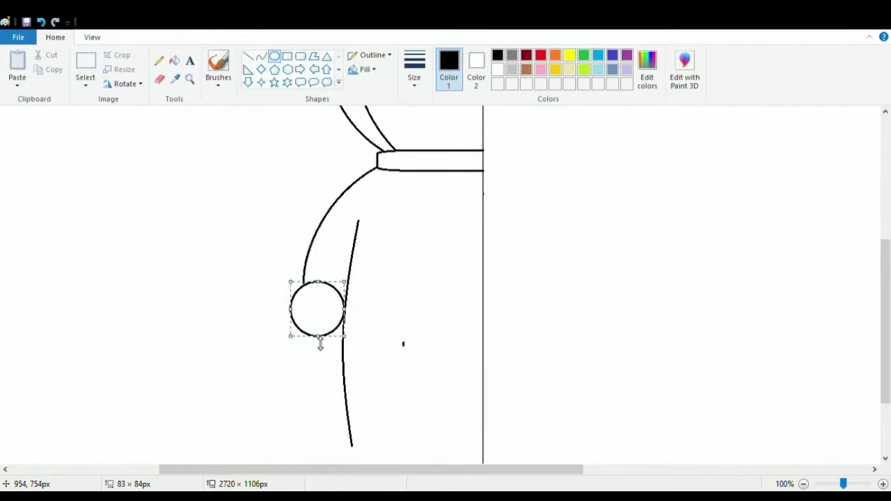
left_click(160, 79)
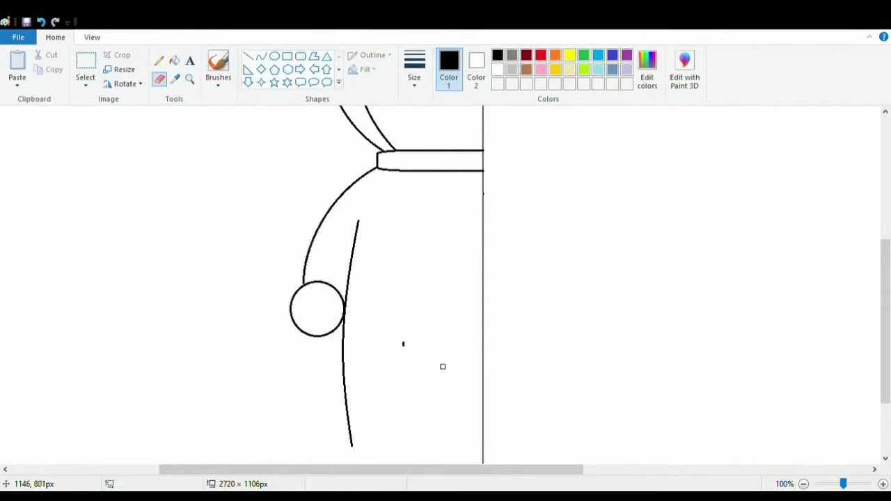
Step: Draw a belly oval about 315 × 263 px across the centre line, overlapping the collar's lower edge
left_click(274, 56)
left_click_drag(411, 157, 596, 354)
left_click_drag(489, 352, 489, 325)
left_click_drag(486, 259, 475, 264)
left_click_drag(569, 247, 586, 248)
left_click_drag(528, 255, 520, 256)
left_click_drag(378, 249, 379, 255)
left_click_drag(479, 339, 482, 365)
left_click_drag(475, 172, 477, 195)
left_click_drag(483, 238, 485, 209)
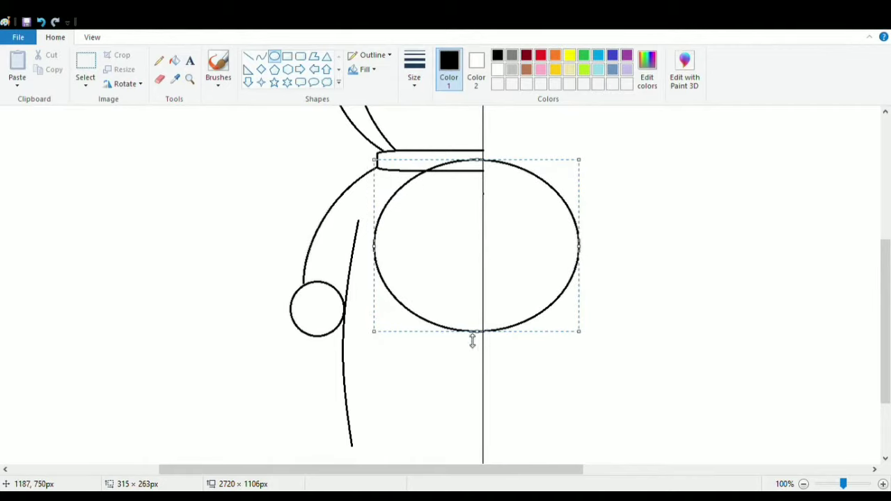
Step: Enlarge the belly oval to about 372 × 312 px centred on the vertical line, and erase its arc inside the collar
left_click_drag(477, 332, 477, 367)
left_click_drag(375, 263, 362, 262)
left_click_drag(472, 367, 473, 348)
left_click_drag(474, 301, 486, 303)
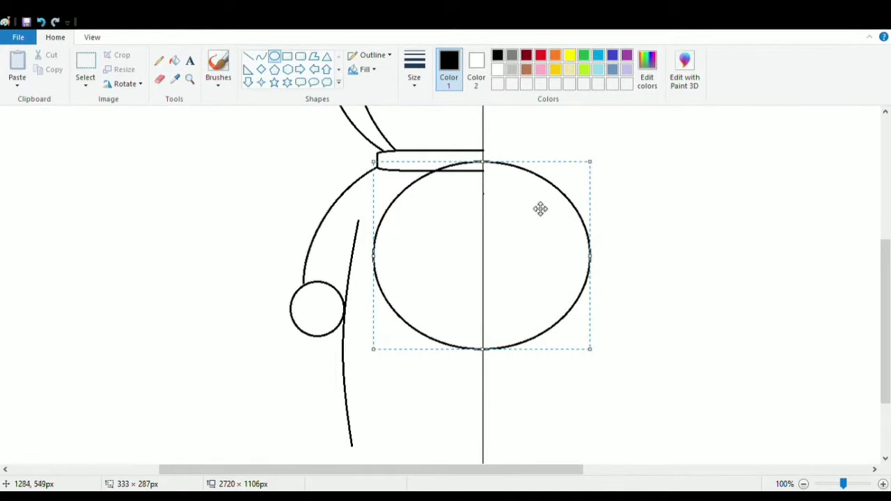
left_click_drag(482, 349, 482, 364)
left_click_drag(591, 263, 562, 271)
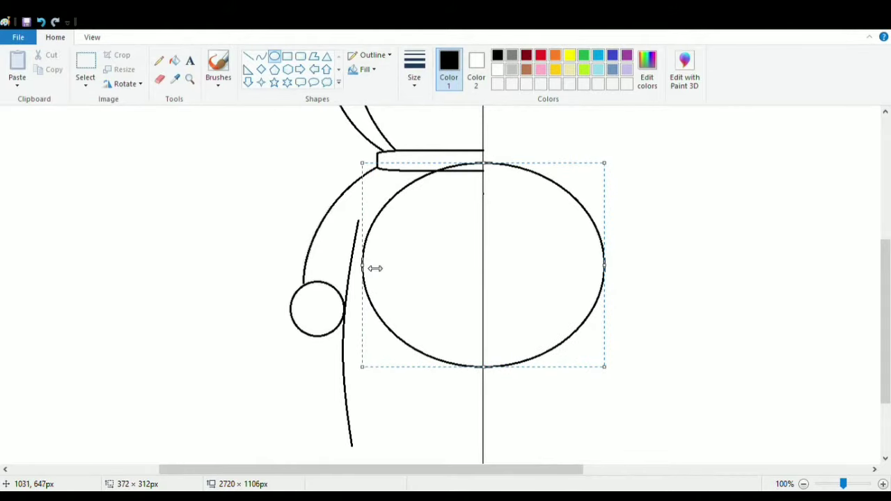
left_click_drag(376, 268, 369, 268)
left_click(705, 416)
left_click(160, 79)
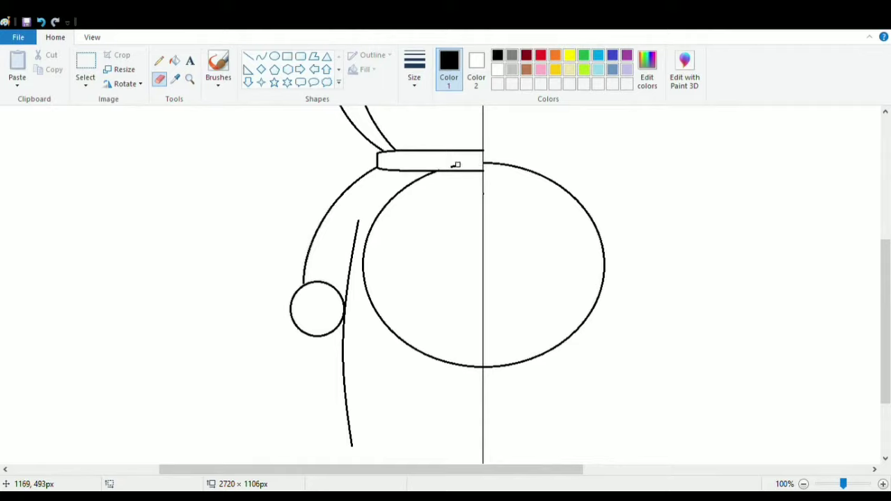
Step: Draw the belly pocket from a smaller centred oval and a horizontal line across its left half, erasing the left arc above the line
left_click(274, 57)
left_click_drag(399, 203, 576, 343)
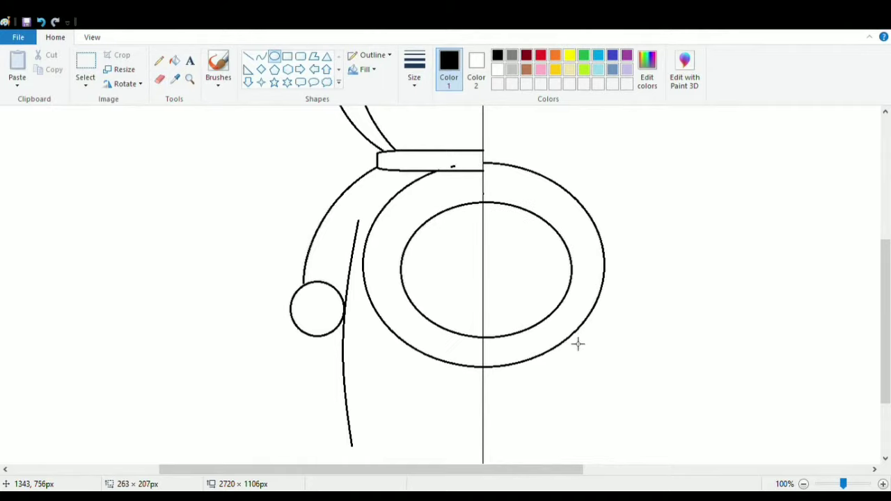
mouse_move(399, 273)
left_mouse_down()
mouse_move(391, 276)
mouse_move(483, 273)
left_mouse_up()
left_click(247, 56)
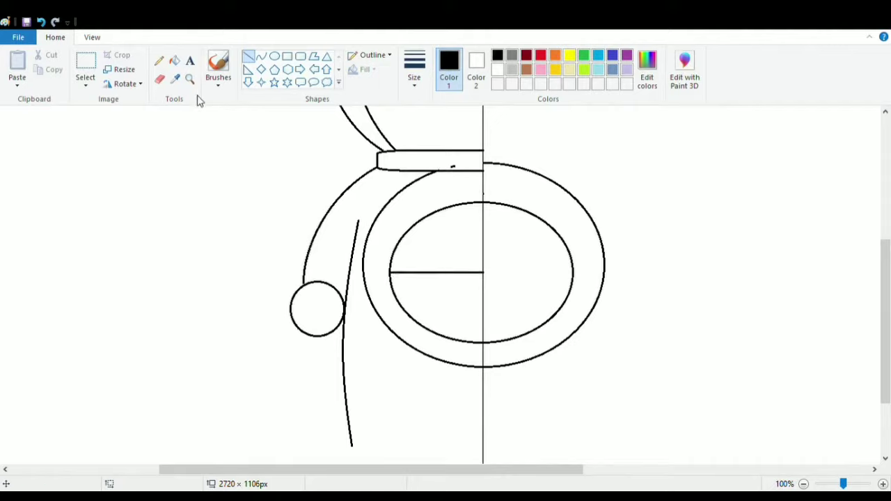
left_click(159, 78)
left_click_drag(469, 203, 391, 248)
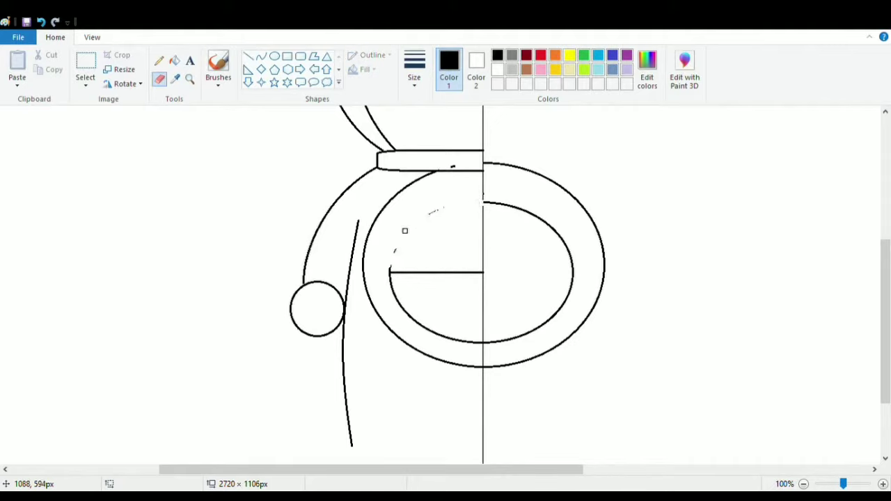
left_click(86, 70)
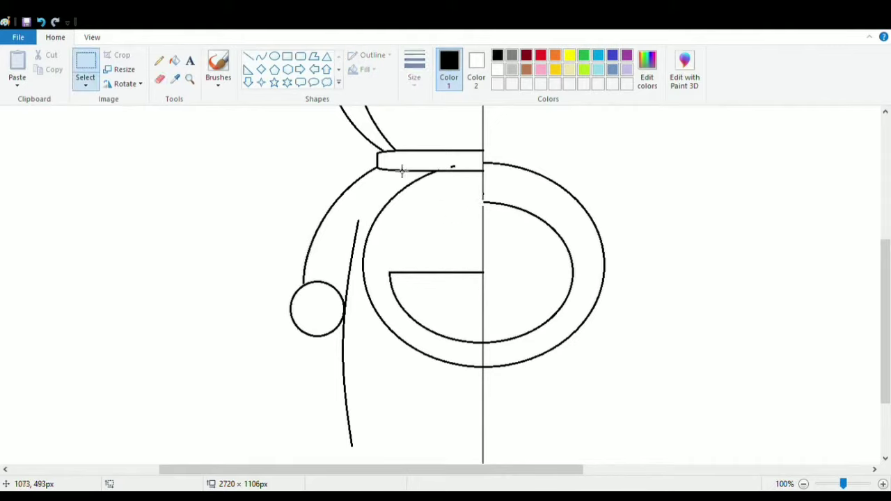
left_click_drag(484, 154, 621, 394)
key("Delete")
key("ctrl+z")
Step: Delete the right halves of the belly and pocket ovals, leaving the centre line out of the selection
left_click_drag(490, 163, 625, 414)
key("Delete")
Step: Draw the foot's long sagging edge curves from the lower end of the body line toward the centre line
scroll(599, 348, "down", 3)
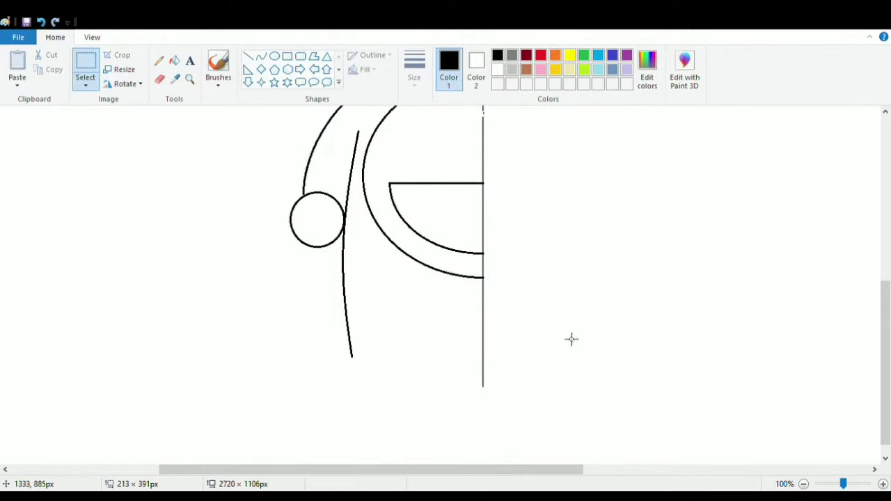
left_click(159, 79)
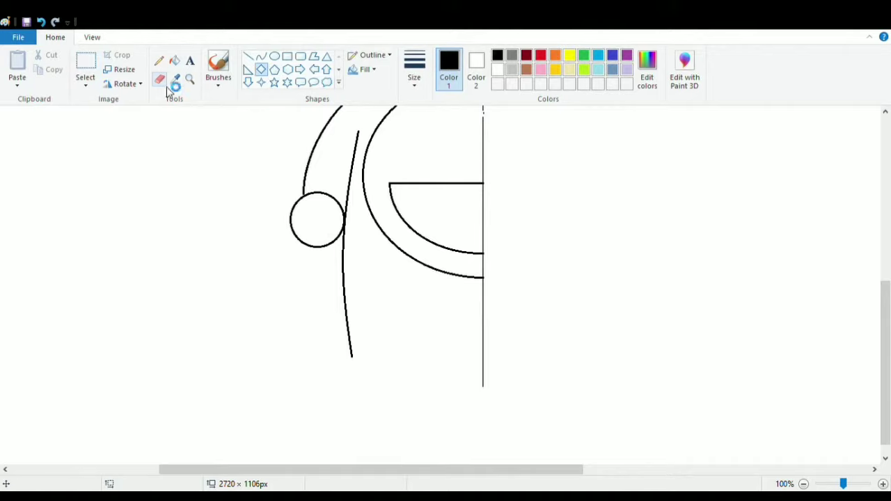
mouse_move(350, 348)
left_mouse_down()
mouse_move(357, 356)
mouse_move(453, 352)
mouse_move(350, 352)
mouse_move(399, 346)
left_mouse_up()
left_click(261, 56)
mouse_move(347, 362)
left_mouse_down()
mouse_move(404, 378)
mouse_move(450, 363)
left_mouse_up()
mouse_move(401, 364)
left_mouse_down()
mouse_move(408, 382)
mouse_move(438, 376)
mouse_move(402, 388)
mouse_move(403, 375)
left_mouse_up()
left_click(444, 342)
Step: Close the foot's right end with a rounded, outward-bulging curve, working at 200% zoom
left_click(93, 36)
left_click(16, 68)
scroll(316, 332, "down", 4)
left_click_drag(243, 469, 380, 469)
left_click_drag(325, 225, 337, 267)
left_click_drag(342, 252, 348, 233)
left_click(357, 256)
left_click(358, 254)
Step: Close the foot's left end with an outward-bulging curve about 18 × 37 px
left_click_drag(379, 469, 310, 470)
left_click_drag(414, 223, 408, 266)
mouse_move(409, 246)
left_mouse_down()
mouse_move(398, 259)
mouse_move(388, 255)
mouse_move(394, 259)
left_mouse_up()
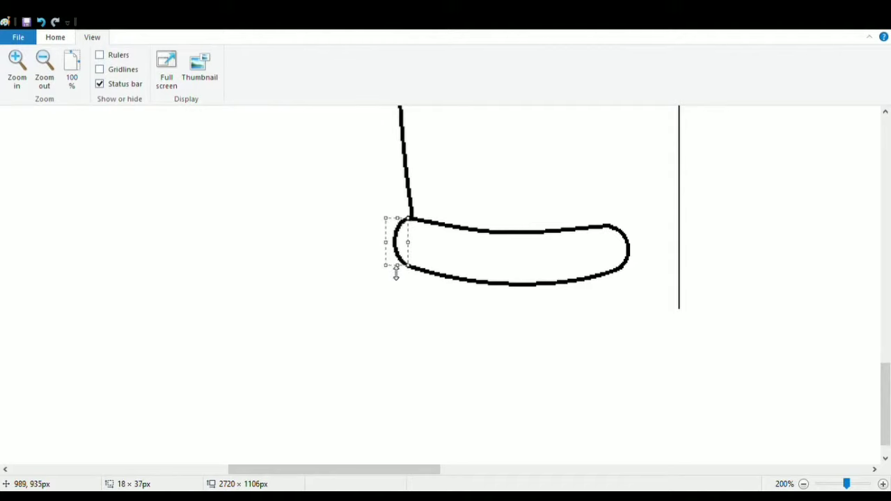
Step: Draw a short arched curve from the foot's upper right corner to the centre line, replacing the first attempt
left_click_drag(419, 469, 478, 469)
left_click(56, 37)
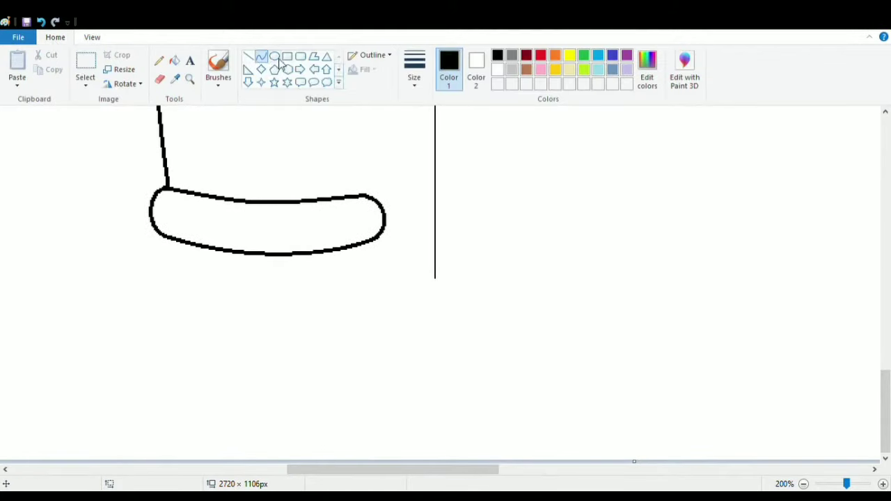
left_click_drag(365, 202, 401, 144)
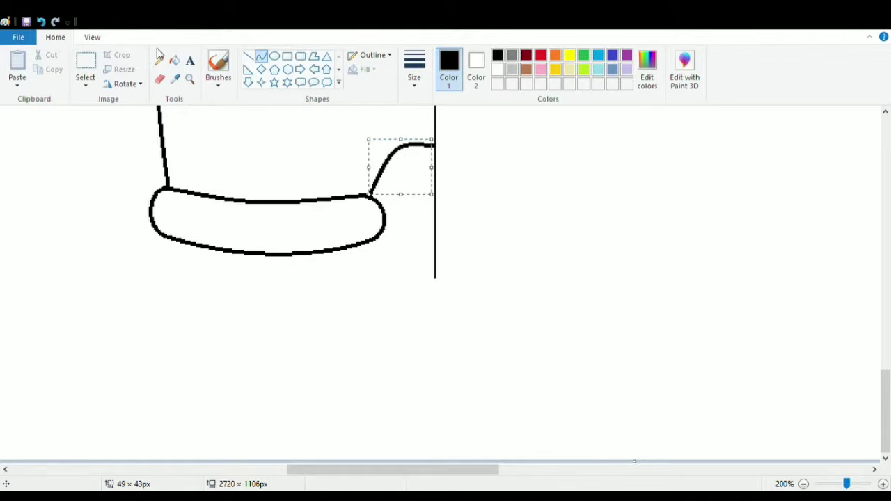
left_click(40, 22)
mouse_move(379, 202)
left_mouse_down()
mouse_move(439, 184)
mouse_move(394, 174)
mouse_move(427, 174)
left_mouse_up()
left_click(428, 178)
Step: Zoom out to 50% to view the whole half figure
scroll(428, 179, "up", 3)
left_click(92, 37)
left_click(44, 66)
left_click(46, 66)
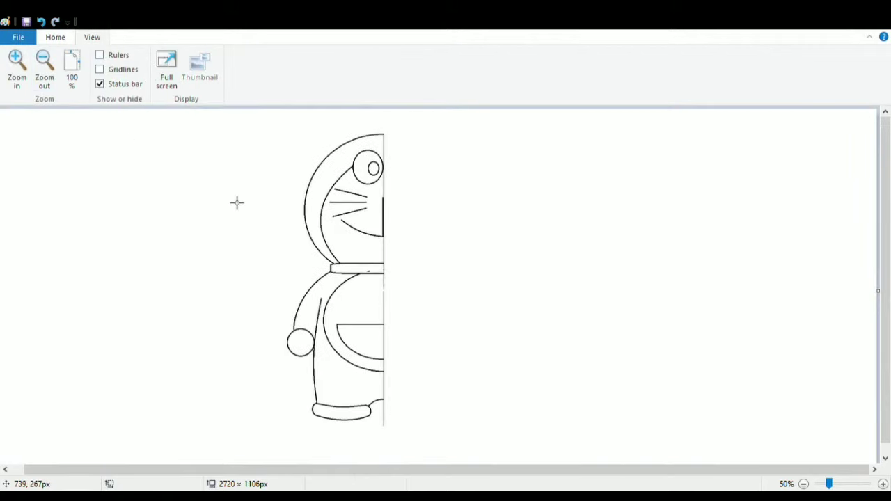
Step: Copy the whole left half of the figure, including its centre line, and paste a duplicate onto the canvas
left_click(55, 37)
left_click(85, 66)
mouse_move(273, 125)
left_mouse_down()
mouse_move(330, 209)
mouse_move(392, 431)
left_mouse_up()
key("ctrl+c")
key("ctrl+v")
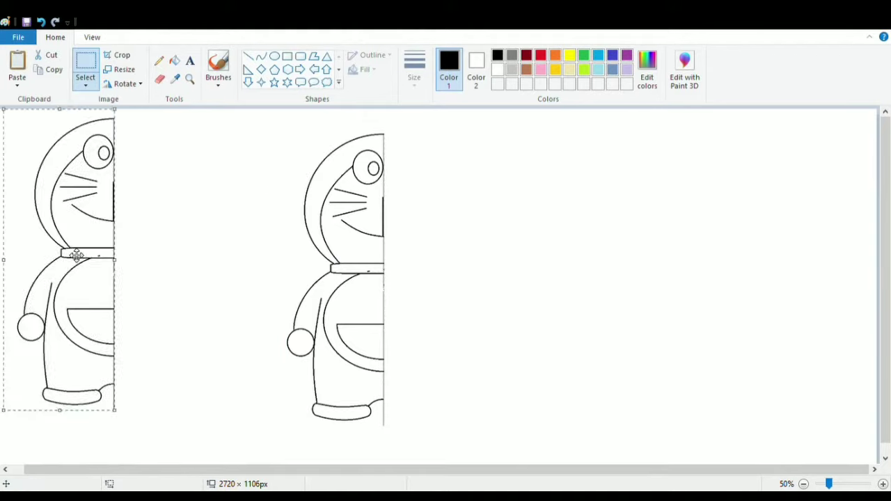
Step: Flip the pasted half horizontally and align it against the original's centre line to complete the figure
left_click_drag(76, 255, 500, 270)
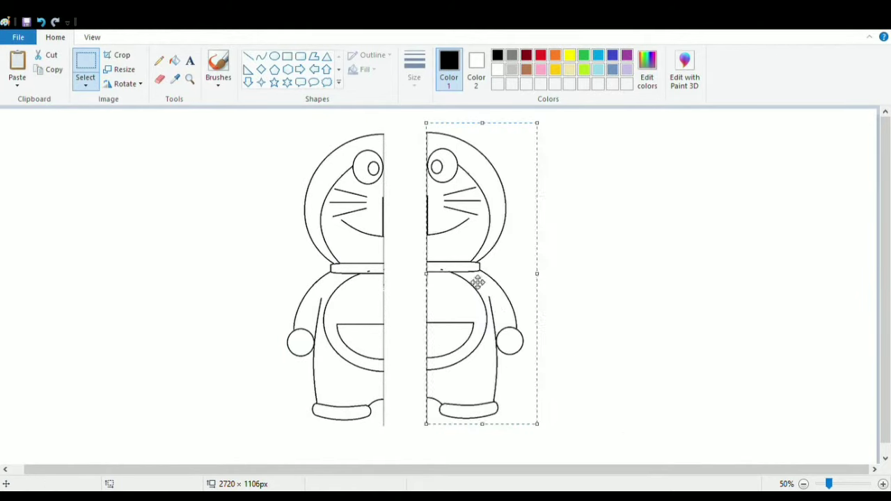
left_click_drag(477, 284, 435, 277)
left_click(545, 239)
Step: Erase the double centre line from the top of the head down to the eyes, working at 200% zoom
left_click(92, 37)
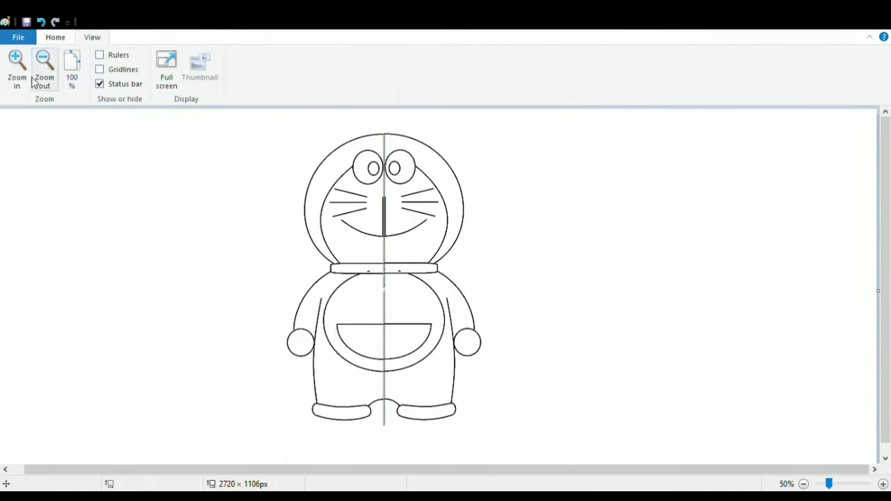
left_click(70, 63)
left_click_drag(334, 469, 489, 469)
left_click(17, 68)
scroll(356, 434, "up", 1)
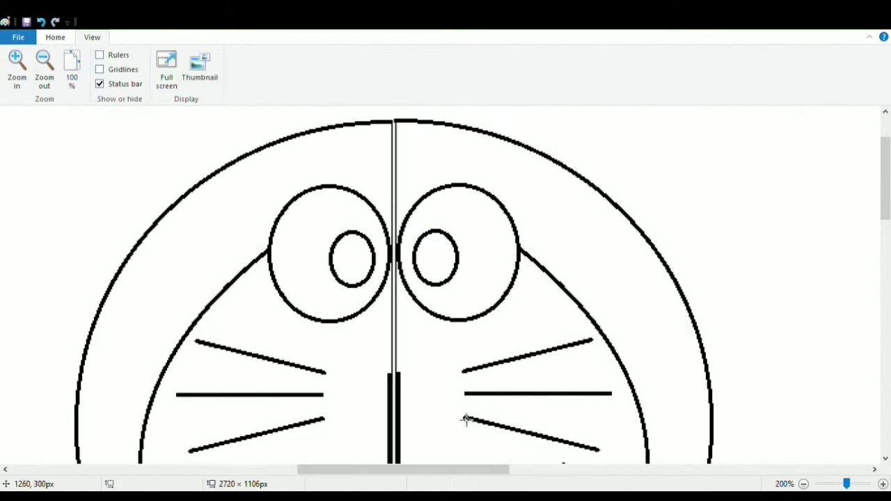
left_click(55, 36)
left_click(160, 78)
left_click_drag(392, 132, 399, 169)
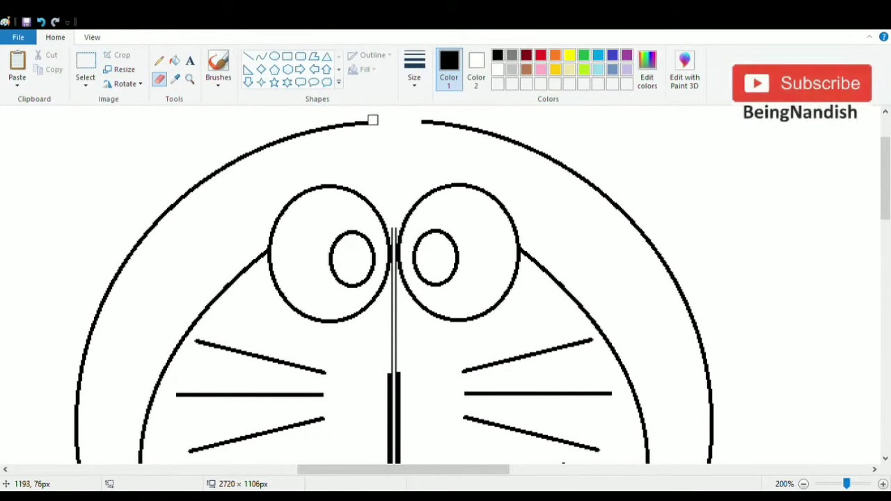
Step: Bridge the gap at the top of the head outline with a horizontal line about 43 px long
left_click(248, 56)
left_click_drag(365, 122, 426, 124)
left_click(41, 22)
left_click_drag(366, 121, 425, 121)
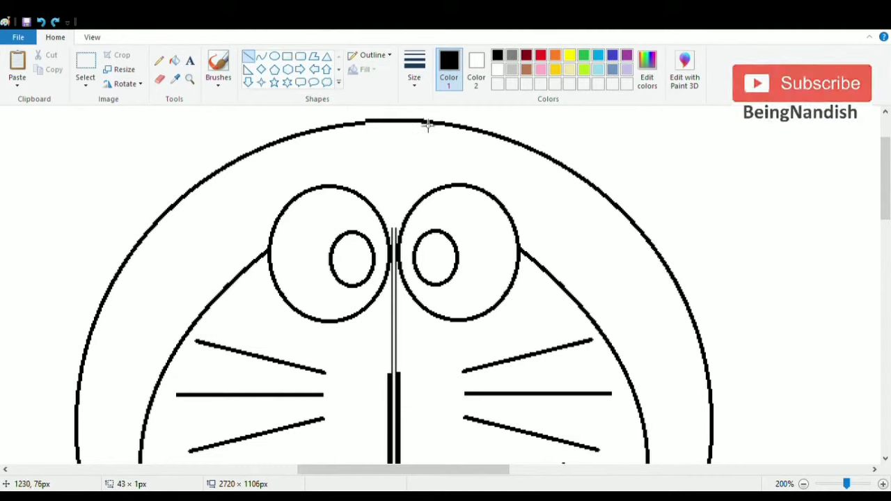
Step: Draw a small oval highlight inside each pupil, on the side nearest the centre line
scroll(577, 134, "down", 2)
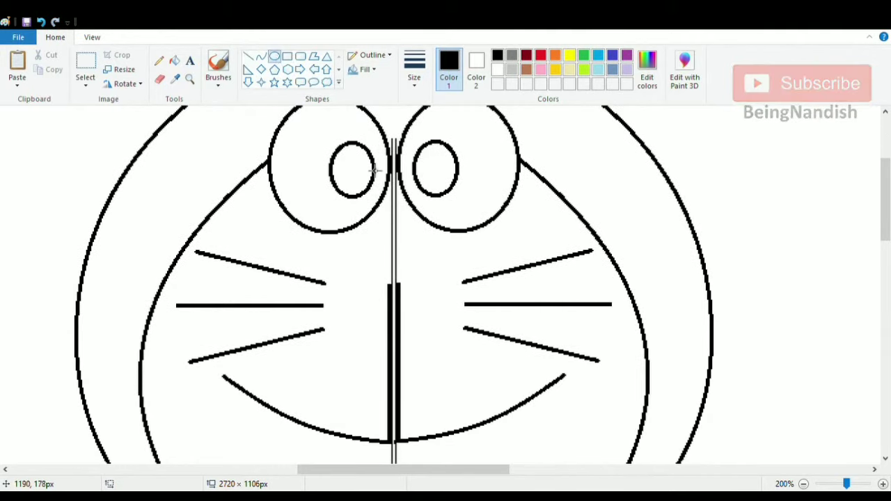
left_click_drag(352, 164, 370, 183)
left_click_drag(421, 164, 433, 177)
left_click(538, 228)
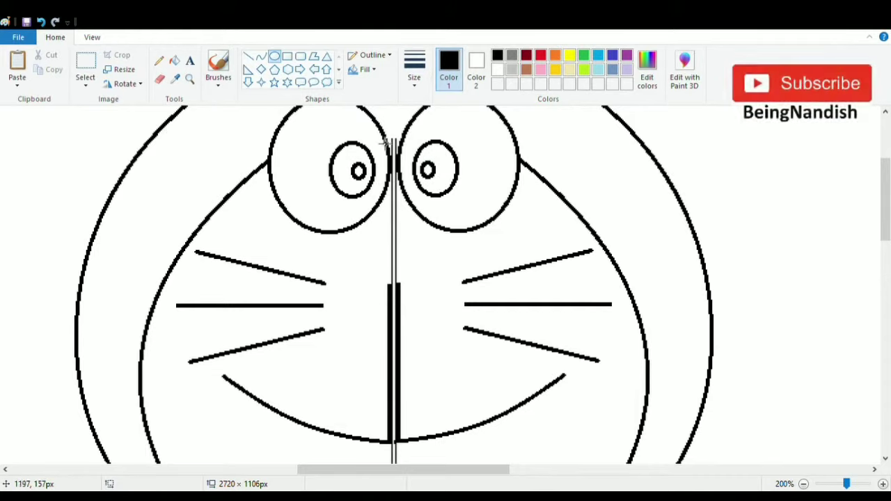
Step: Delete the double centre line between the eyes, down to the start of the thick mouth lines
left_click(85, 67)
left_click_drag(392, 135, 401, 278)
key("Delete")
Step: Draw a circular nose about 53 × 53 px below the eyes, widen it slightly and erase the centre lines inside it
left_click(275, 56)
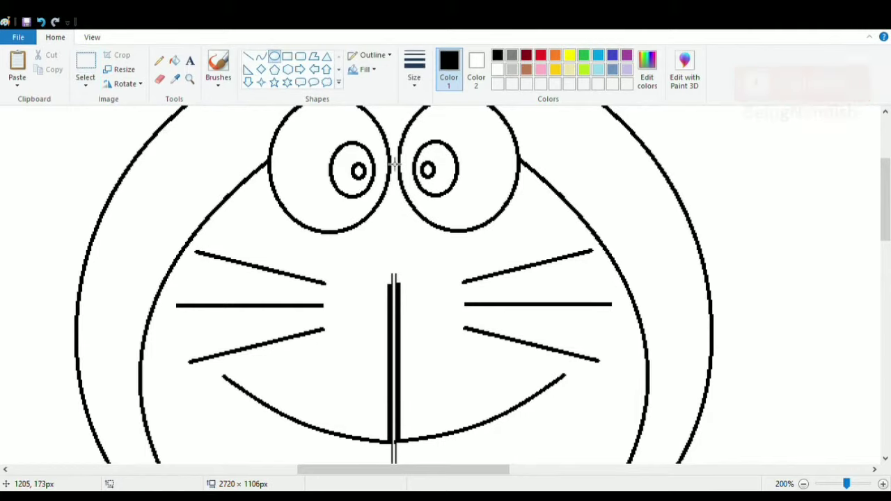
mouse_move(363, 220)
left_mouse_down()
mouse_move(429, 286)
mouse_move(357, 211)
left_mouse_up()
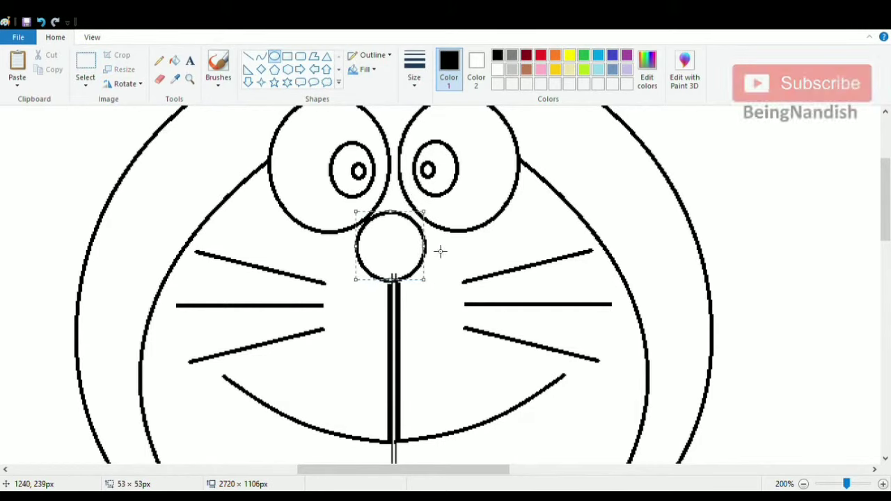
left_click_drag(425, 246, 438, 246)
left_click(159, 79)
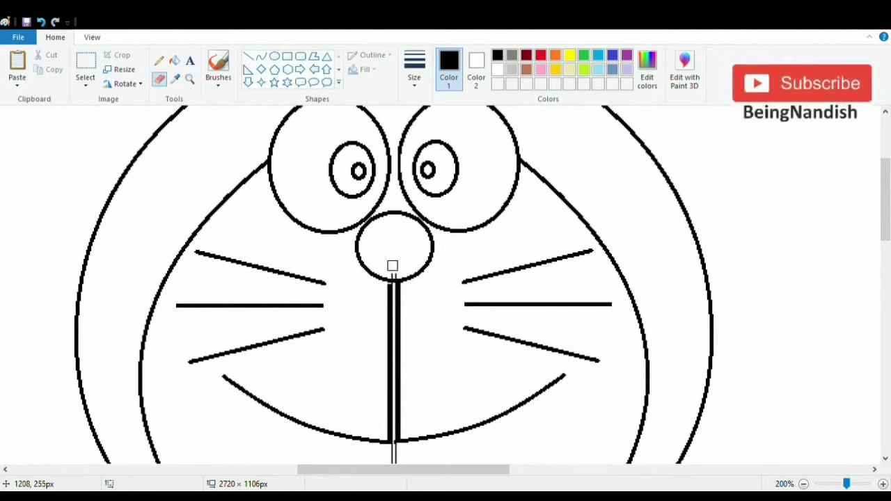
Step: Fill the gap between the two thick vertical lines with a line from the nose to the mouth
scroll(408, 251, "down", 3)
left_click(248, 55)
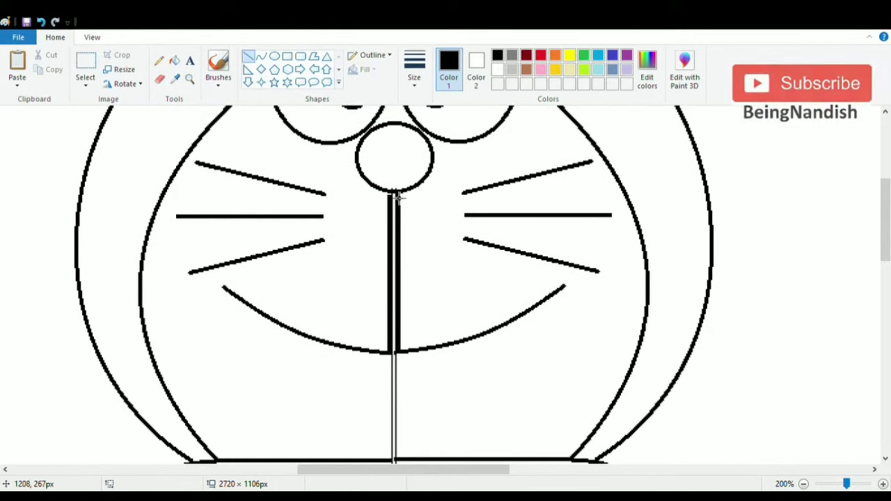
left_click_drag(394, 194, 398, 356)
Step: Delete the double centre line between the mouth and the collar, and erase the stray marks inside the collar
scroll(399, 357, "down", 6)
left_click(85, 69)
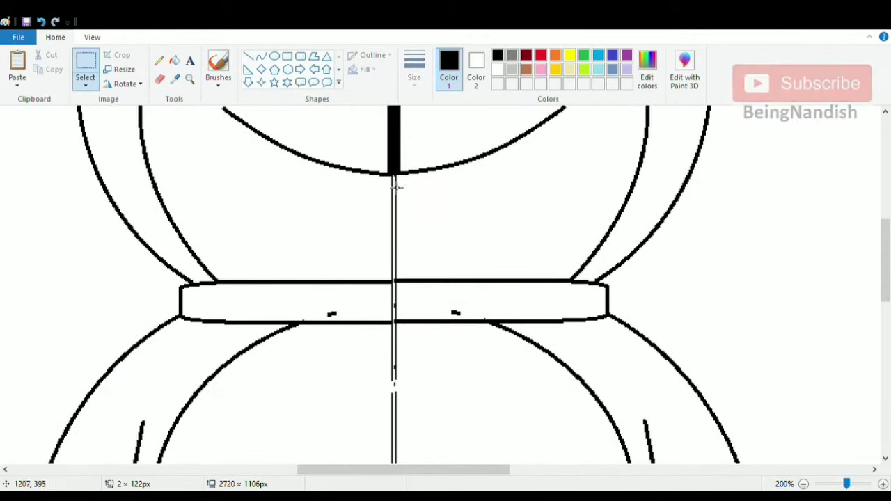
left_click_drag(388, 178, 407, 281)
key("Delete")
key("e")
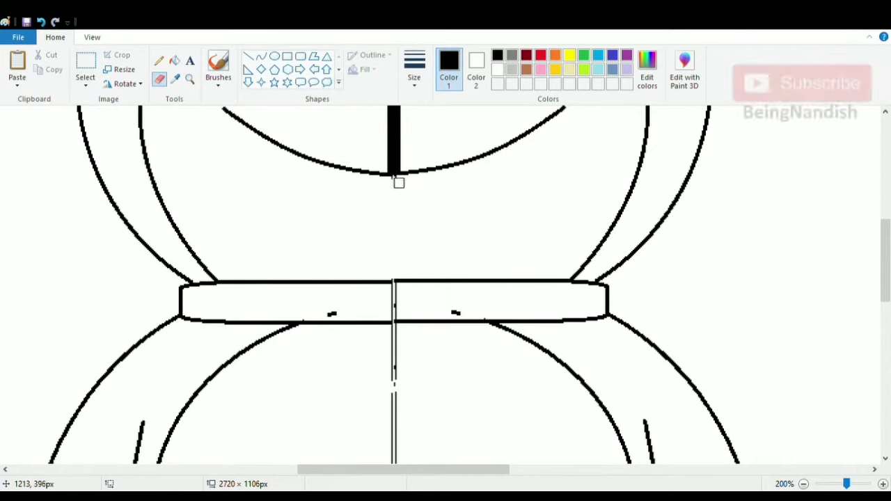
scroll(366, 307, "down", 3)
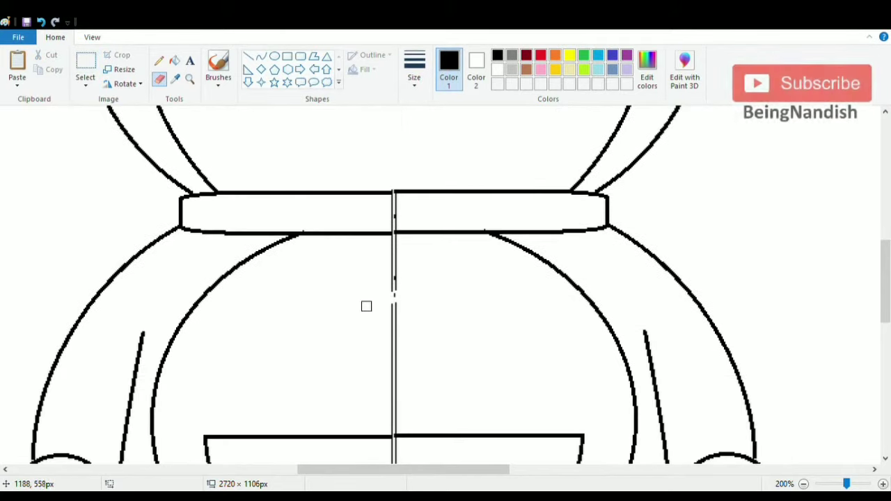
Step: Delete the double centre line on the belly between the collar and the pocket
left_click(85, 69)
left_click_drag(385, 237, 413, 436)
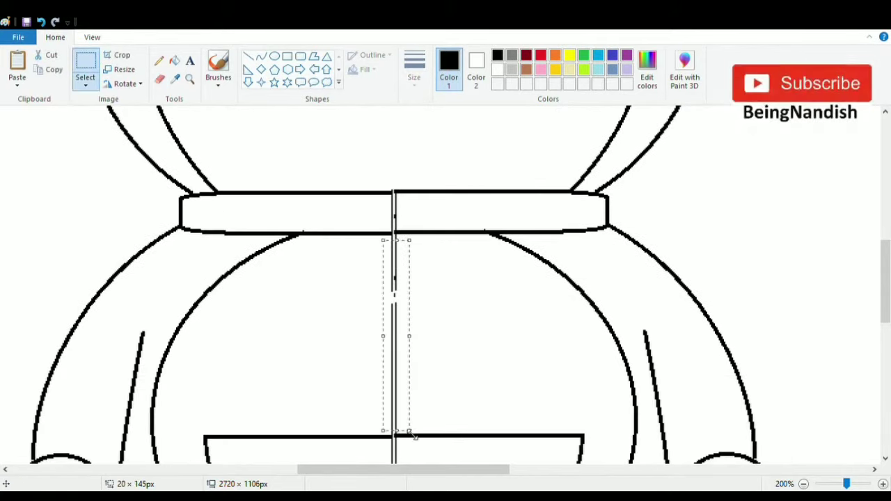
key("Delete")
Step: Erase the centre lines inside the collar and rejoin the collar's upper edge with a short line
left_click(160, 78)
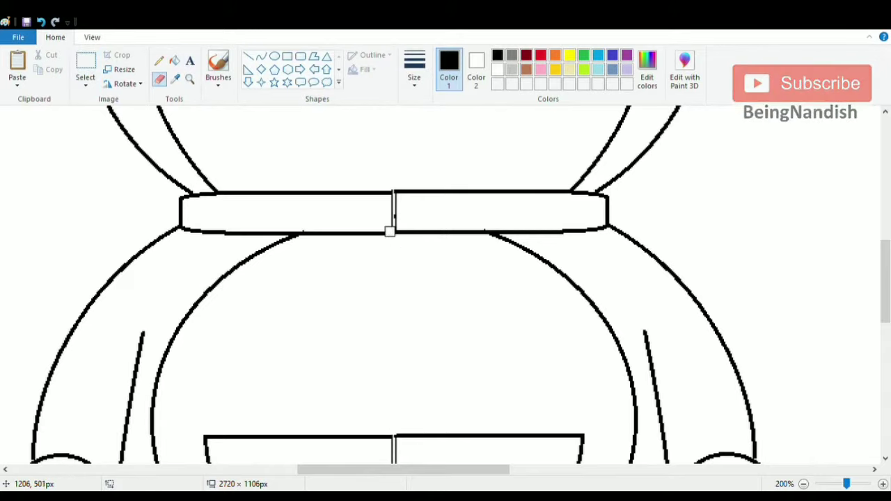
mouse_move(394, 196)
left_mouse_down()
mouse_move(393, 220)
mouse_move(403, 192)
mouse_move(413, 193)
left_mouse_up()
left_click(248, 57)
Step: Draw a circular bell over the middle of the collar's lower edge and resize it to centre it on the figure
left_click(276, 60)
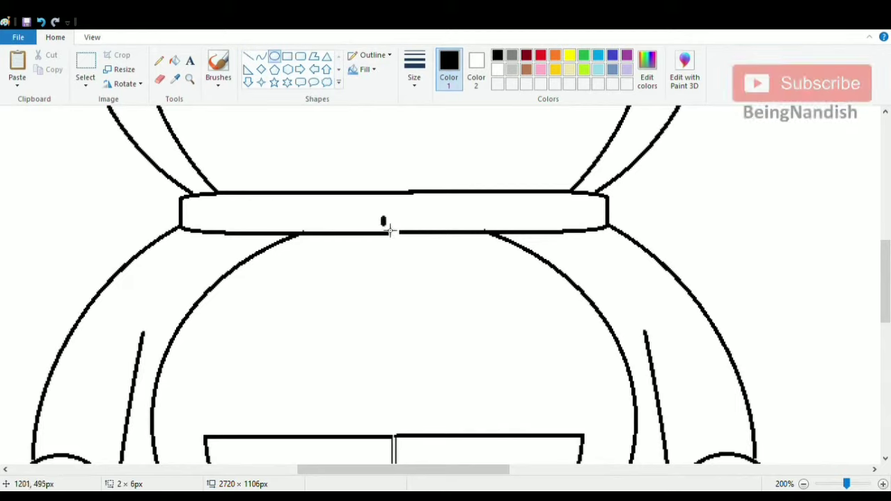
mouse_move(378, 217)
left_mouse_down()
mouse_move(424, 261)
mouse_move(403, 272)
left_mouse_up()
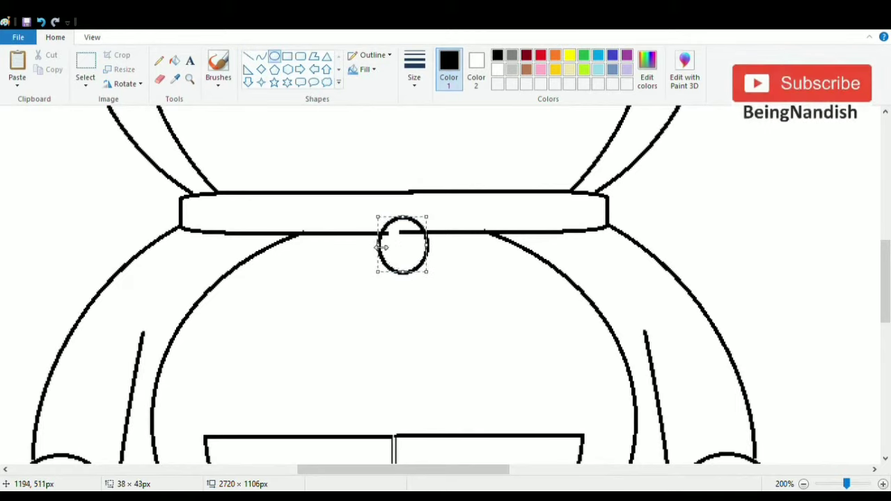
left_click_drag(378, 244, 364, 244)
mouse_move(426, 245)
left_mouse_down()
mouse_move(408, 251)
mouse_move(392, 235)
mouse_move(406, 232)
mouse_move(408, 252)
mouse_move(433, 255)
mouse_move(394, 239)
left_mouse_up()
left_click(374, 205)
Step: Add a rounded band across the bell and a small oval about 6 × 8 px below it, erasing the overlapping lines inside
left_click(159, 79)
left_click(300, 57)
left_click(441, 301)
left_click(159, 79)
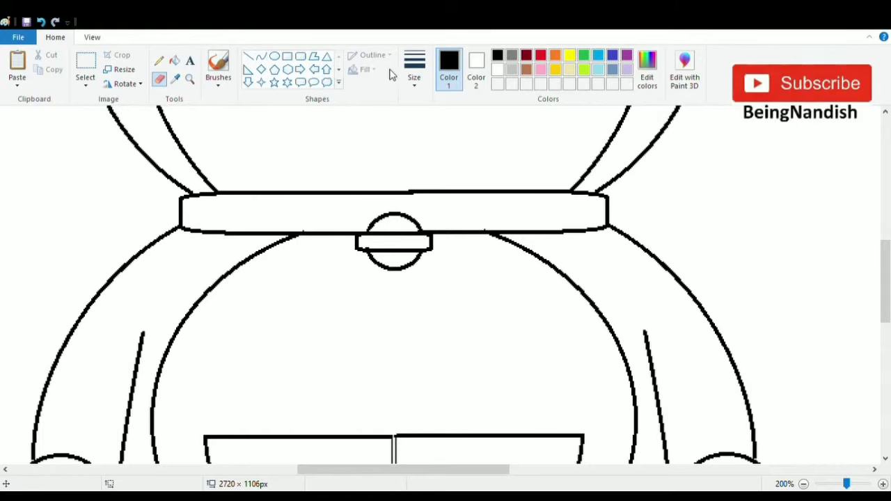
left_click(274, 57)
left_click_drag(392, 253, 401, 266)
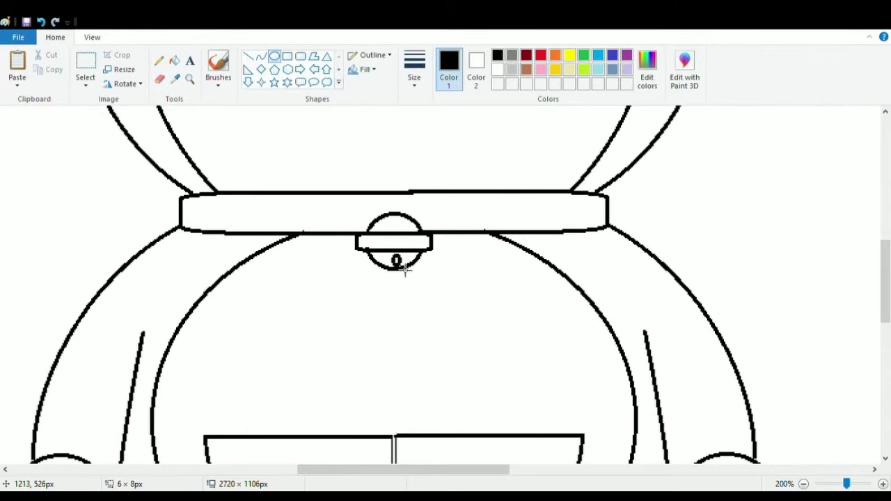
Step: Erase the double centre line from the pocket's top edge down to between the feet
scroll(481, 324, "down", 4)
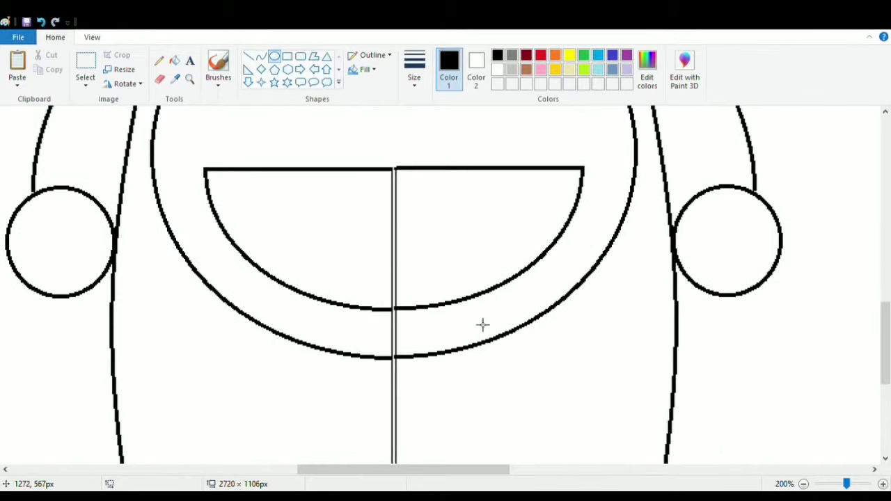
left_click(159, 79)
left_click_drag(394, 174, 392, 462)
scroll(394, 411, "down", 2)
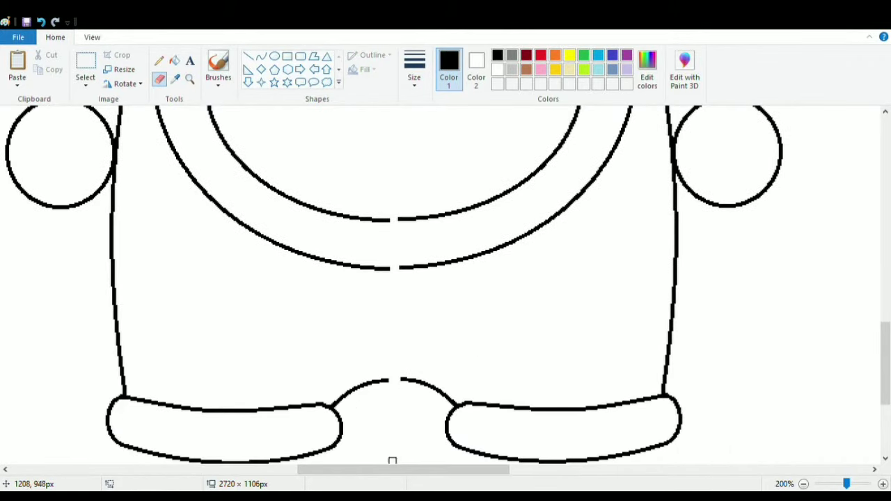
Step: Bridge the centre gaps in the arch between the legs, the pocket outline and the belly outline with short lines
scroll(392, 462, "down", 4)
left_click(247, 56)
left_click_drag(401, 201, 389, 202)
scroll(420, 173, "up", 3)
left_click_drag(398, 310, 389, 309)
left_click_drag(390, 359, 399, 356)
left_click_drag(390, 169, 398, 168)
Step: Clean up stray pixels along the pocket's top edge and the collar with the eraser, and zoom out to 50%
scroll(417, 253, "up", 3)
left_click(159, 78)
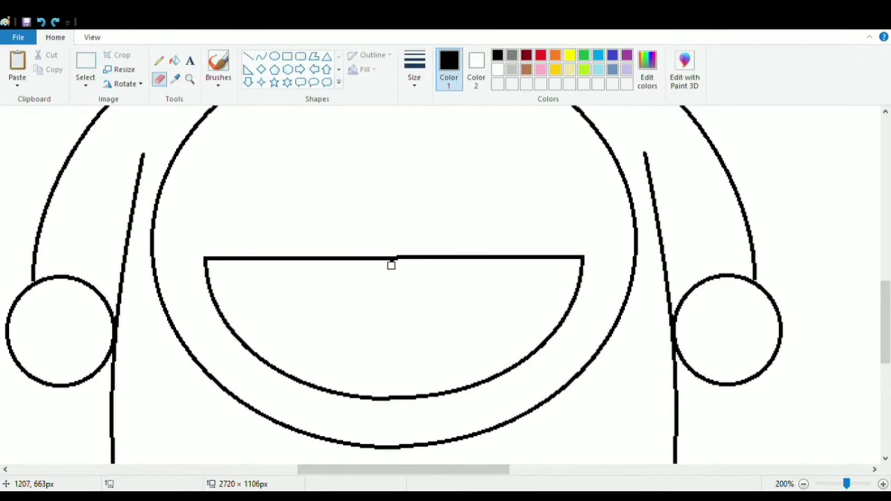
scroll(392, 237, "up", 3)
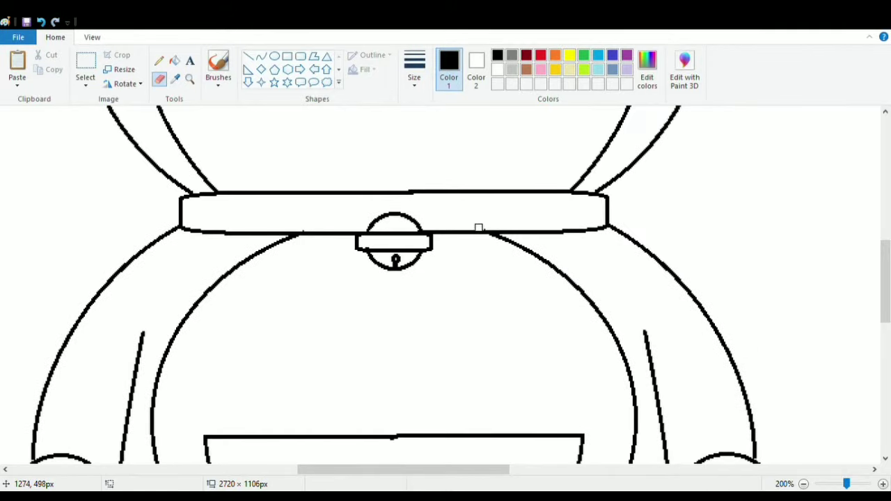
scroll(337, 219, "up", 10)
left_click(92, 37)
left_click(44, 69)
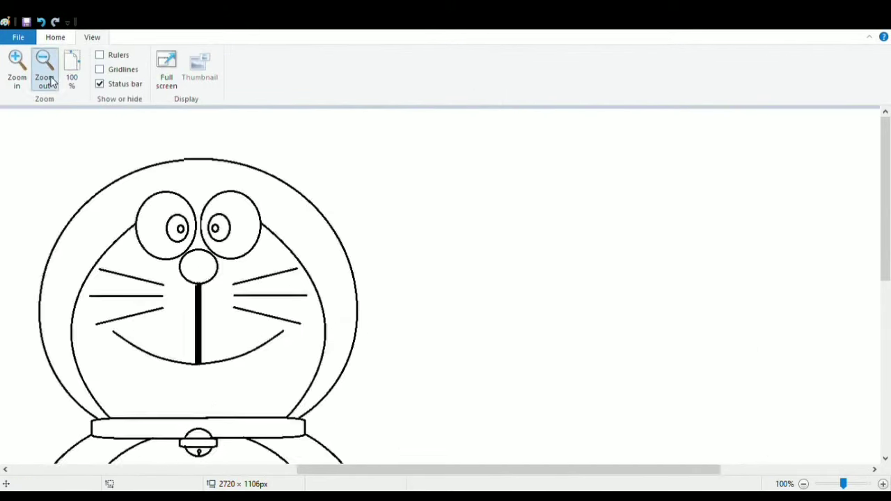
left_click(50, 82)
Step: Fill the outer head, the arms and the body with a custom sky blue
left_click(55, 37)
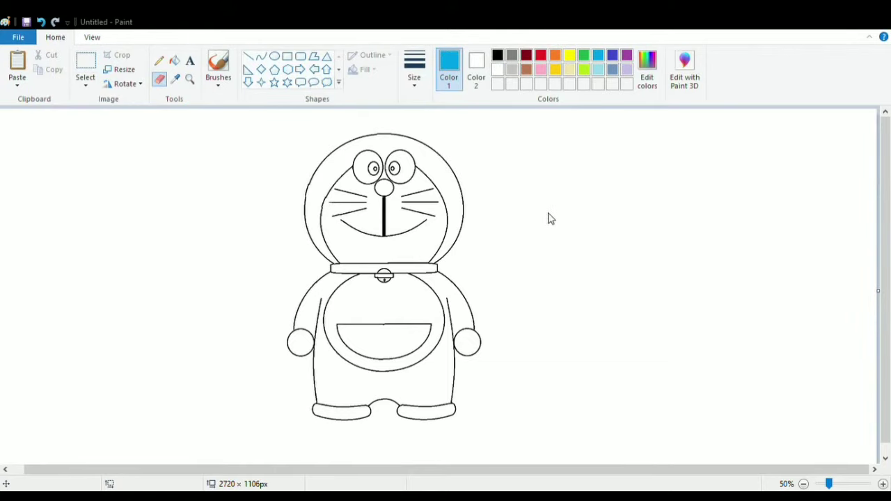
left_click(174, 60)
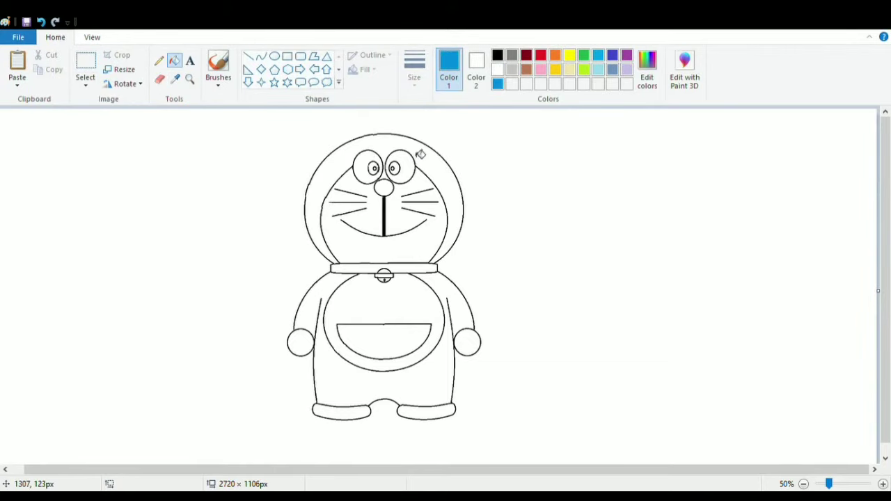
left_click(420, 155)
left_click(339, 289)
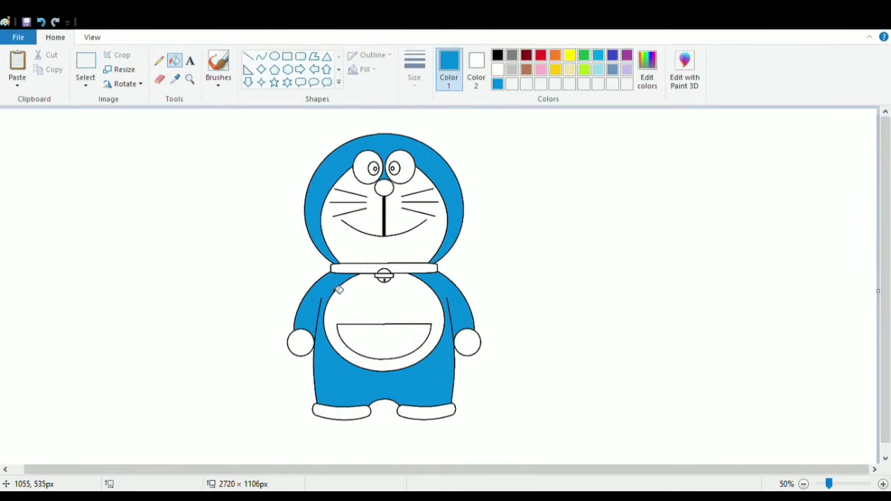
Step: Fill both pupils with black around their highlights and fill the collar with red
left_click(497, 55)
left_click(374, 169)
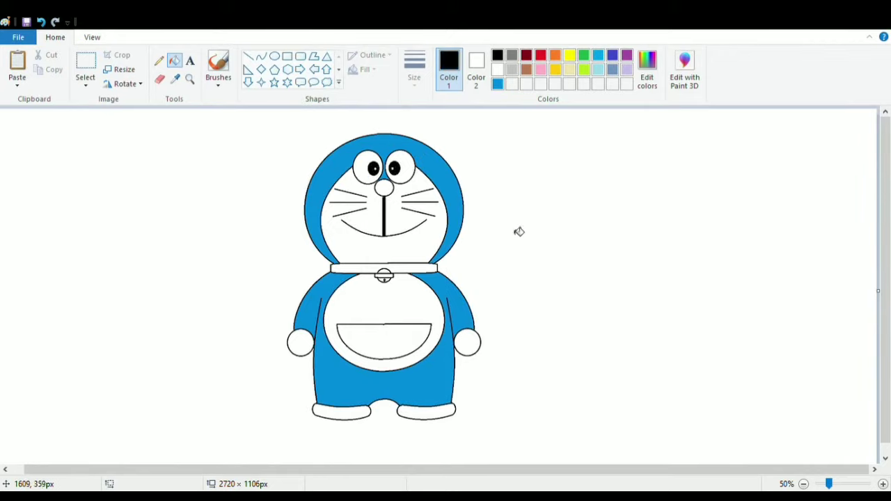
left_click(540, 55)
left_click(426, 270)
Step: Fill all parts of the bell with dark gold, undoing a misplaced fill and finishing at 100% zoom
left_click(555, 70)
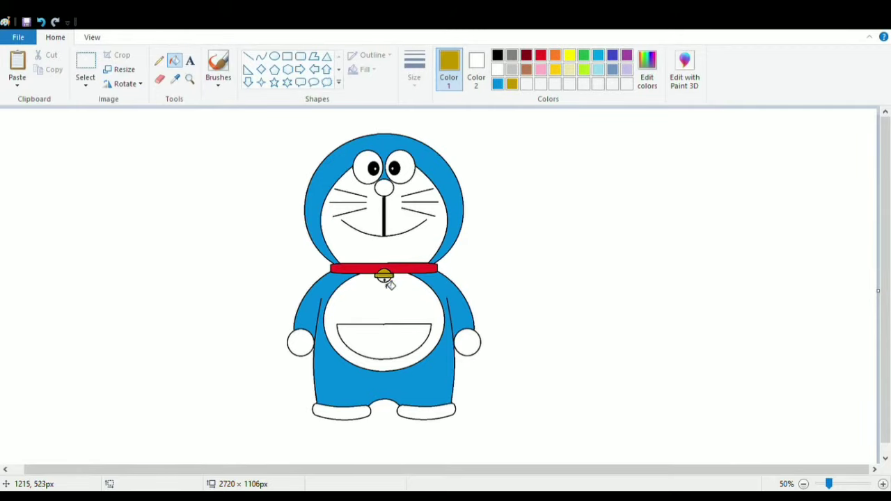
left_click(386, 284)
left_click(41, 22)
left_click(92, 37)
left_click(16, 68)
left_click_drag(378, 470, 516, 470)
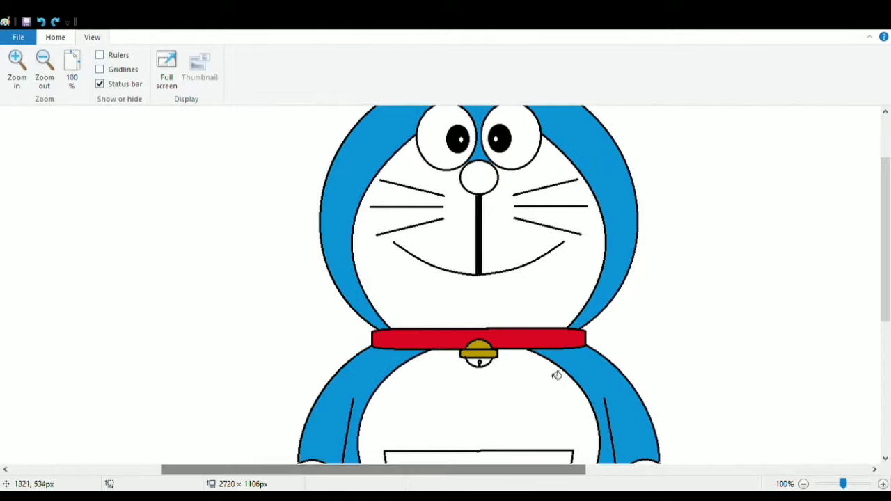
scroll(557, 376, "down", 5)
scroll(510, 342, "up", 5)
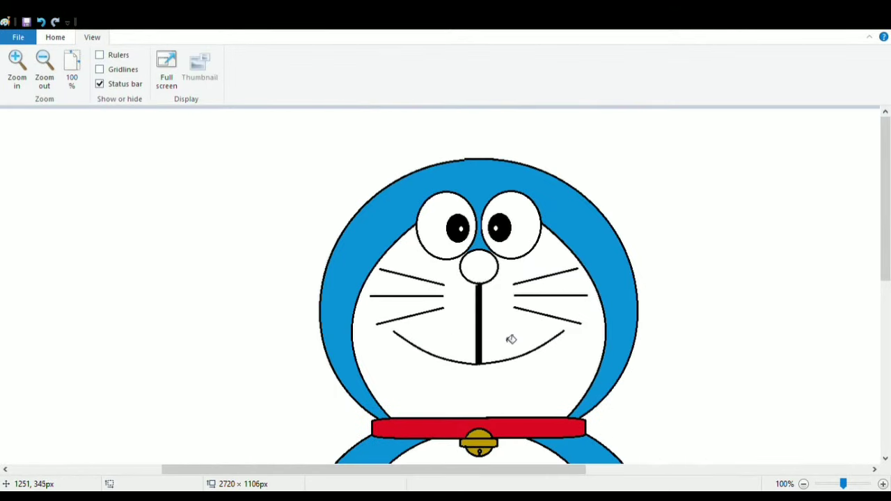
Step: Fill the nose with red and add a solid white circular highlight about 11 × 11 px in its upper left
left_click(48, 38)
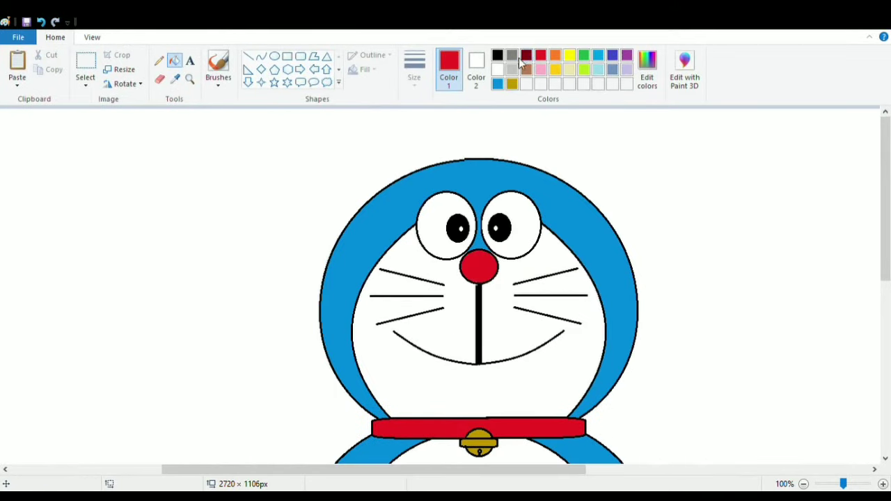
left_click(497, 69)
left_click(275, 56)
left_click_drag(470, 257, 476, 263)
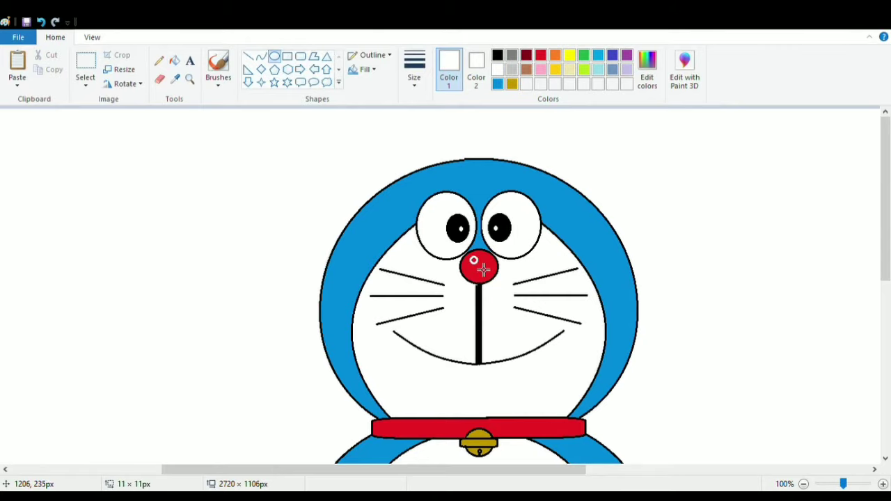
left_click(174, 61)
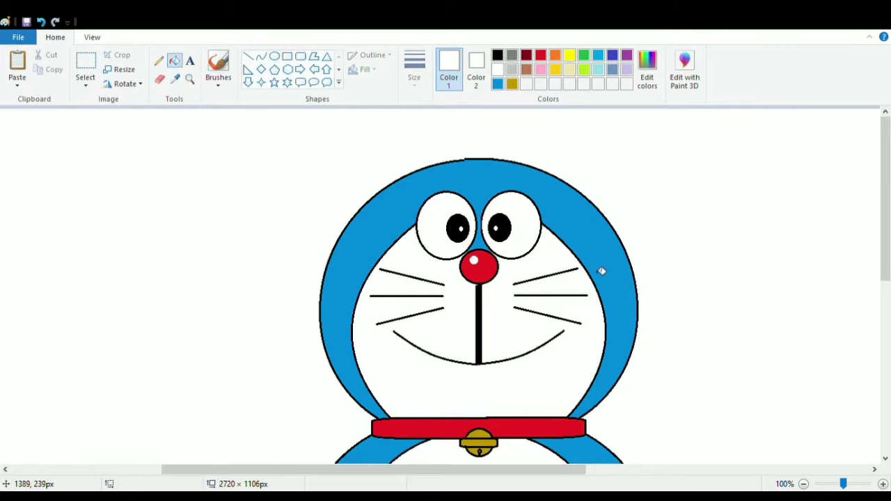
Step: Zoom out to 50% and fill the background around the figure with dark grey
left_click(92, 37)
left_click(44, 66)
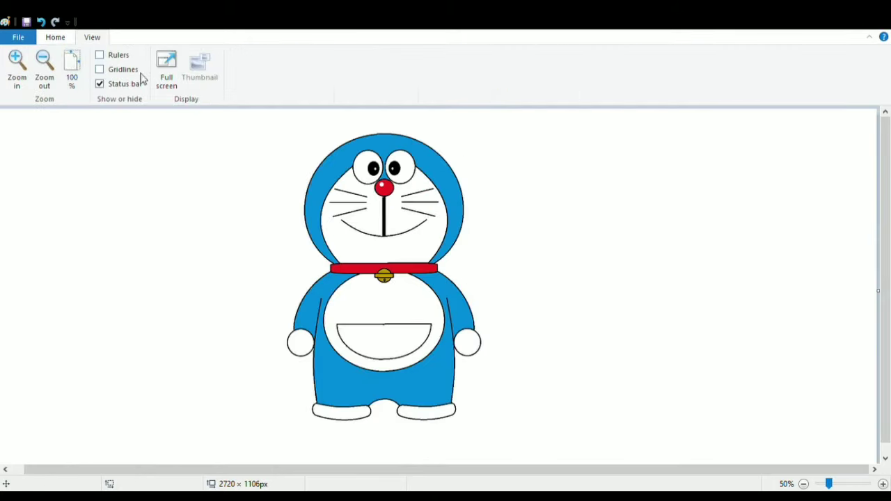
left_click(55, 37)
left_click(512, 55)
Step: Try a black fill on the background around the figure and undo it
left_click(497, 55)
left_click(529, 149)
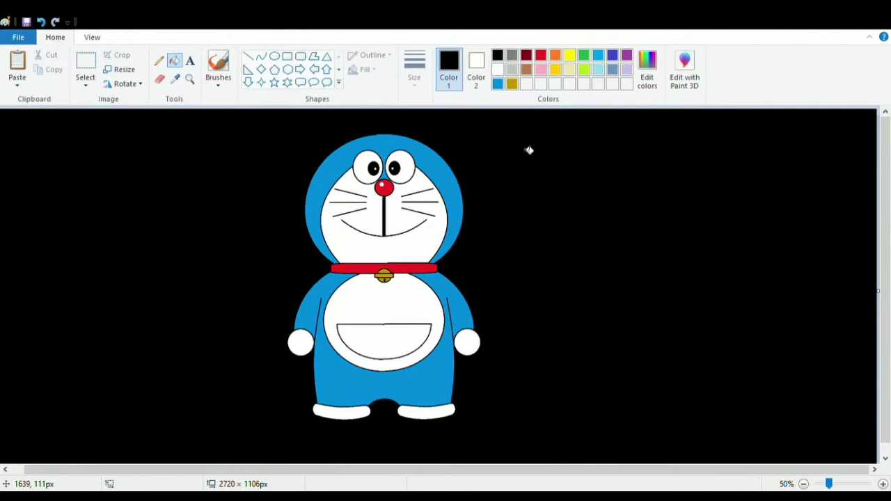
left_click(41, 21)
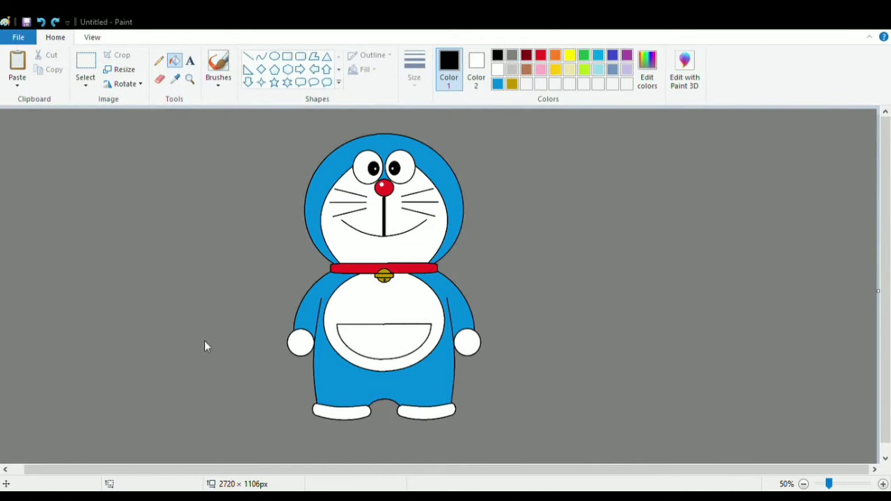